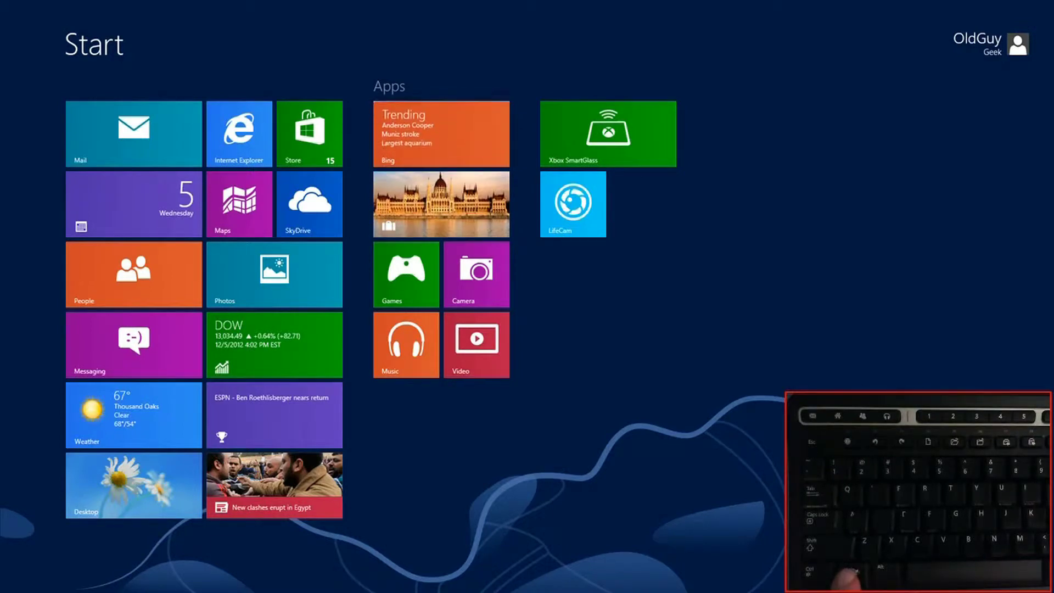
# - Switch back and forth between the Start screen and the desktop twice
pyautogui.press('super')
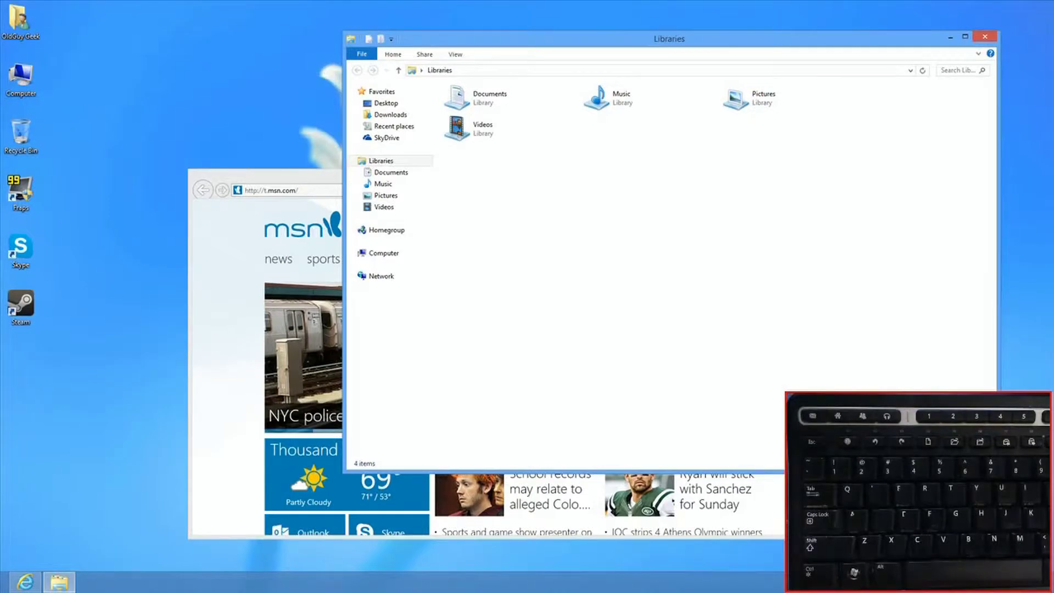
pyautogui.press('super')
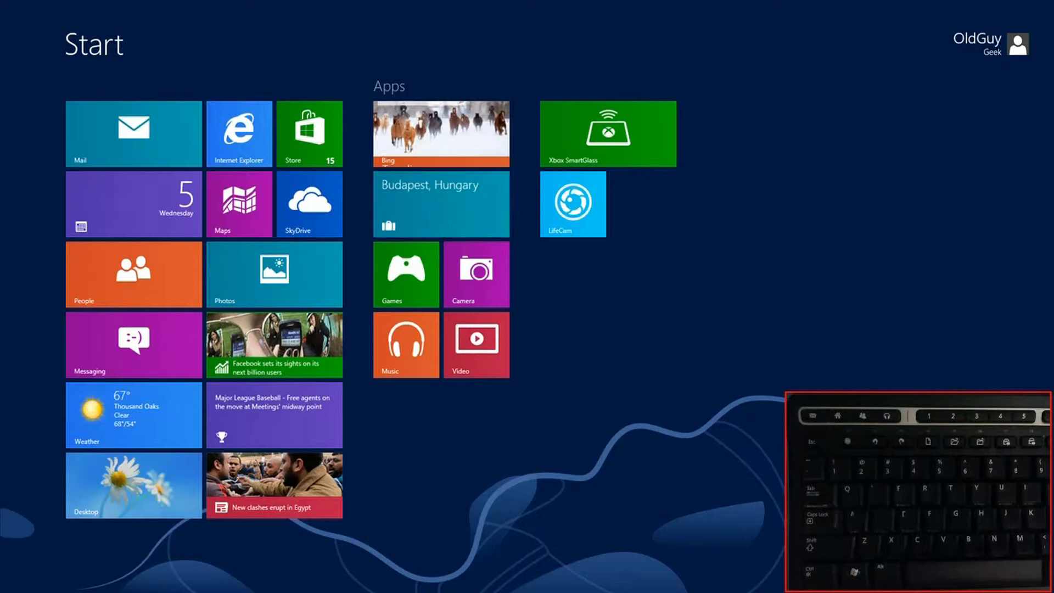
pyautogui.press('super')
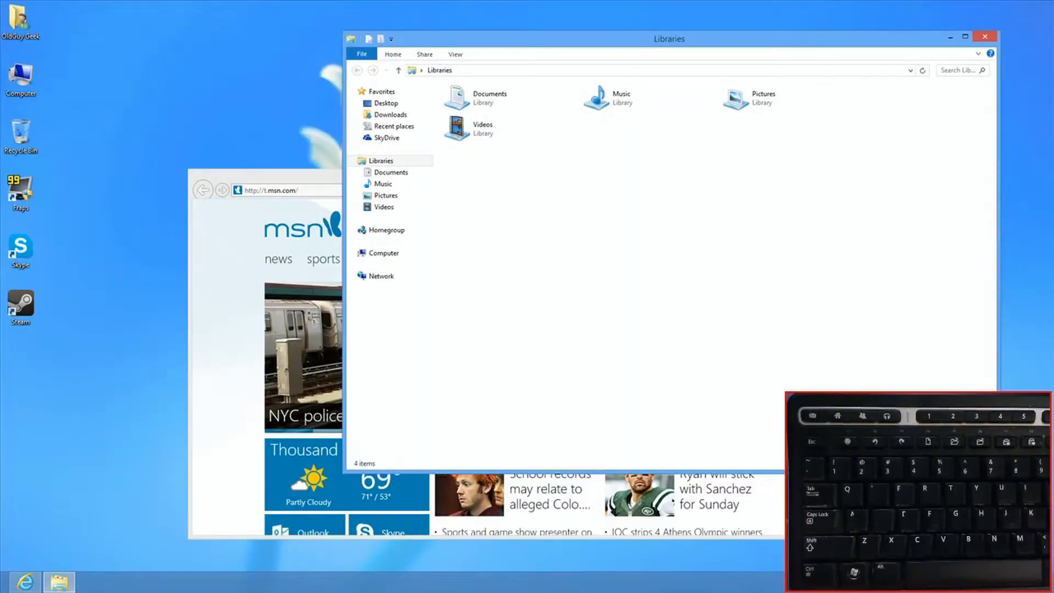
pyautogui.press('super')
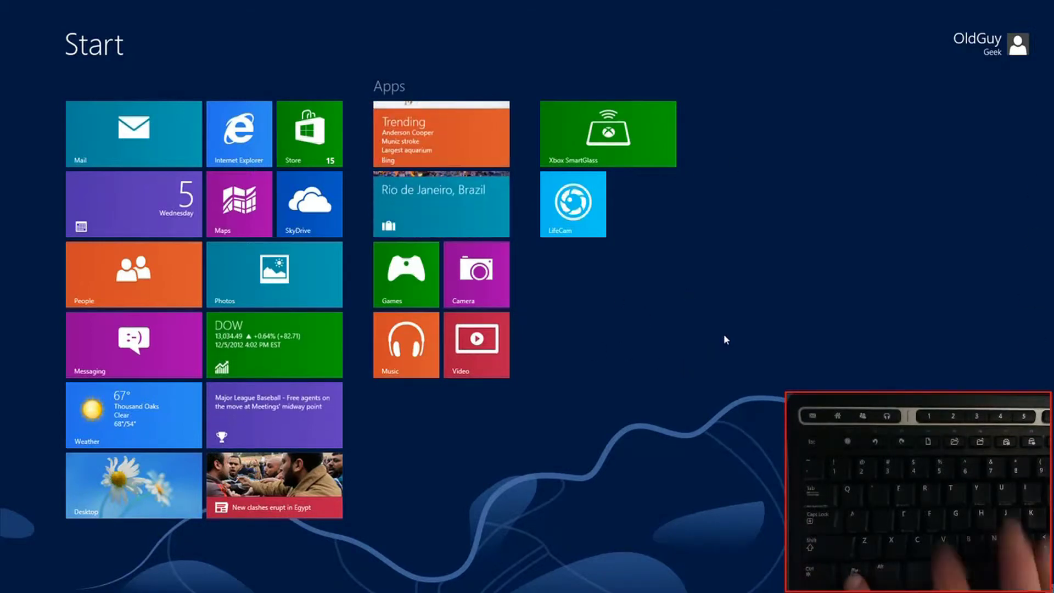
# - Open the Computer window from the Start screen, then close both it and the Libraries window
pyautogui.press('super+d')
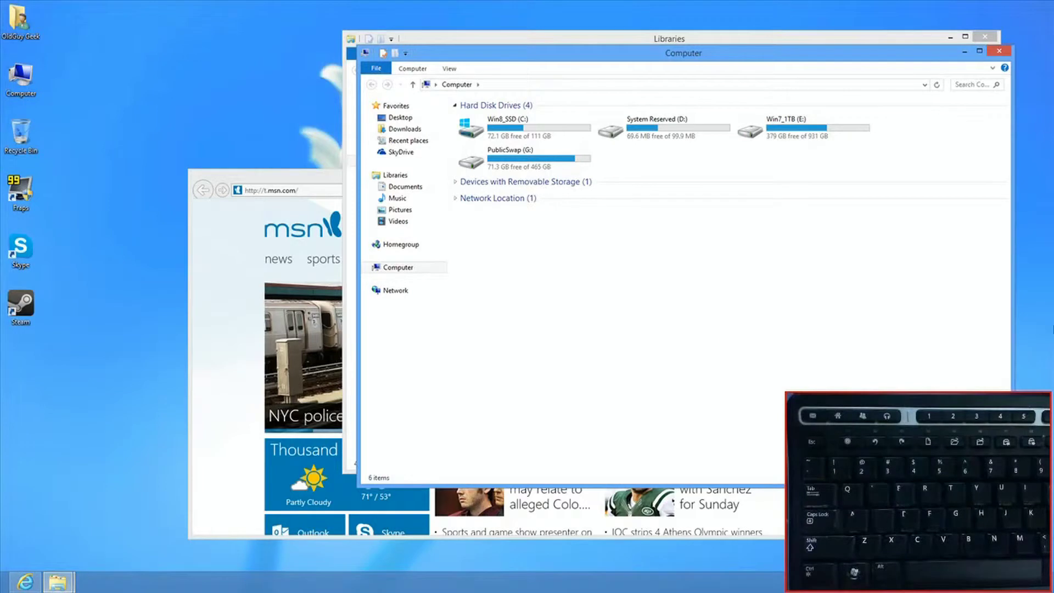
pyautogui.moveTo(801, 53); pyautogui.dragTo(713, 60)
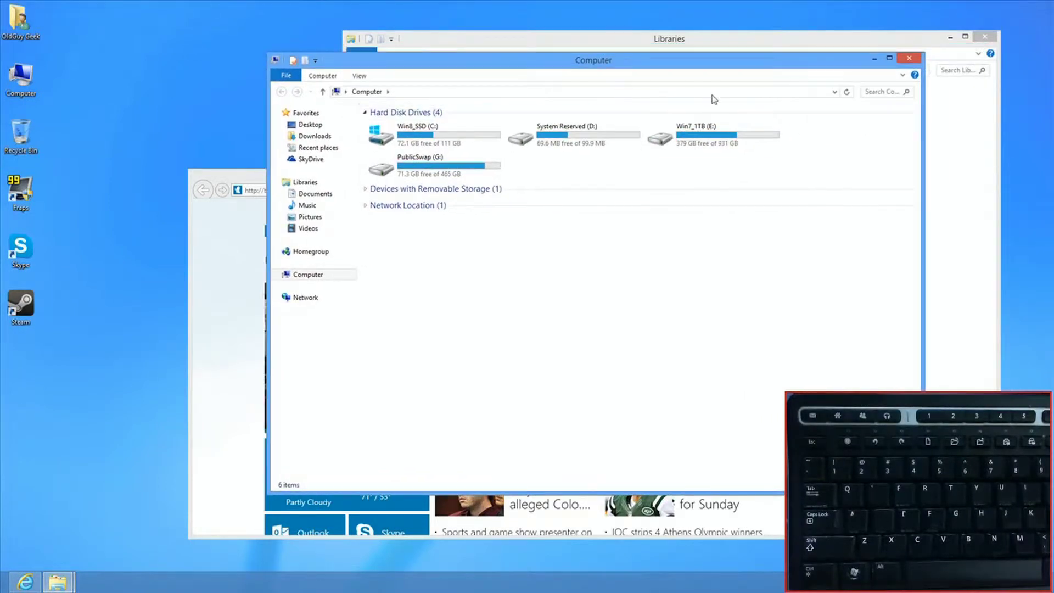
pyautogui.click(909, 59)
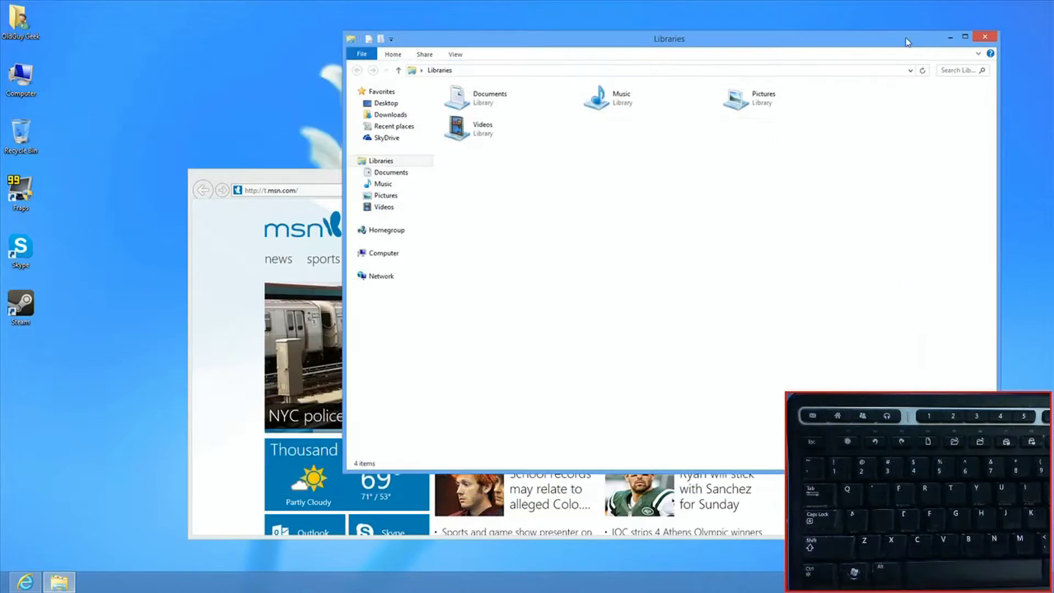
pyautogui.click(986, 37)
# - Return to the Start screen, open the Computer window directly from there, and close it again
pyautogui.press('super')
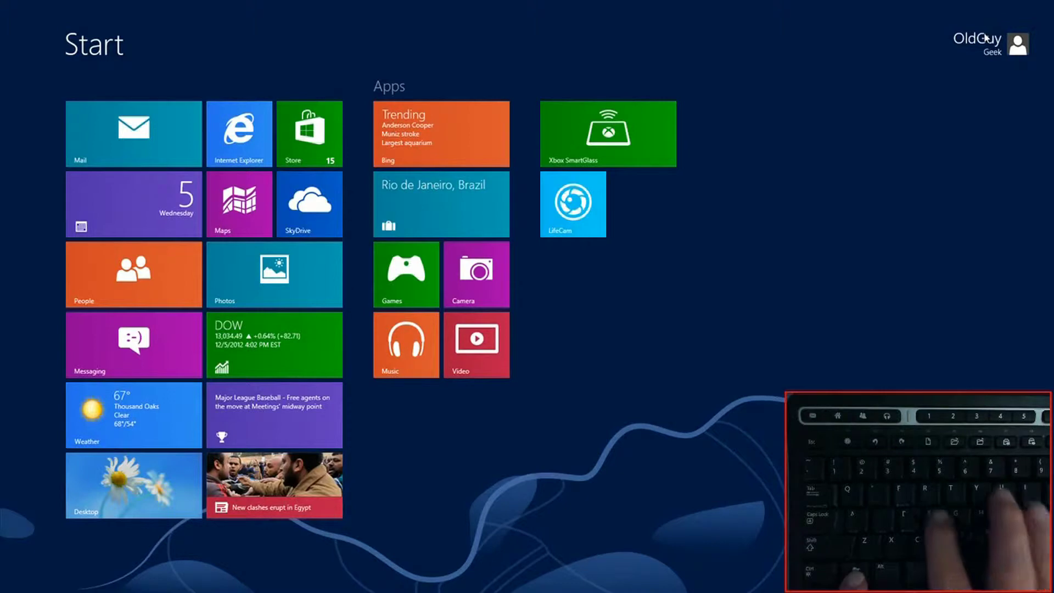
pyautogui.press('super+e')
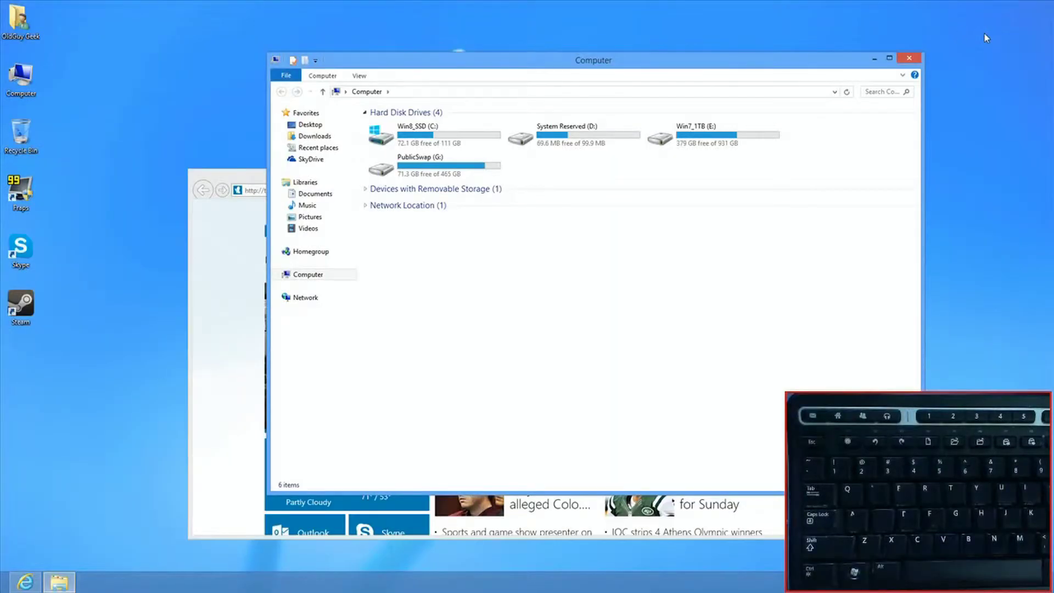
pyautogui.click(915, 59)
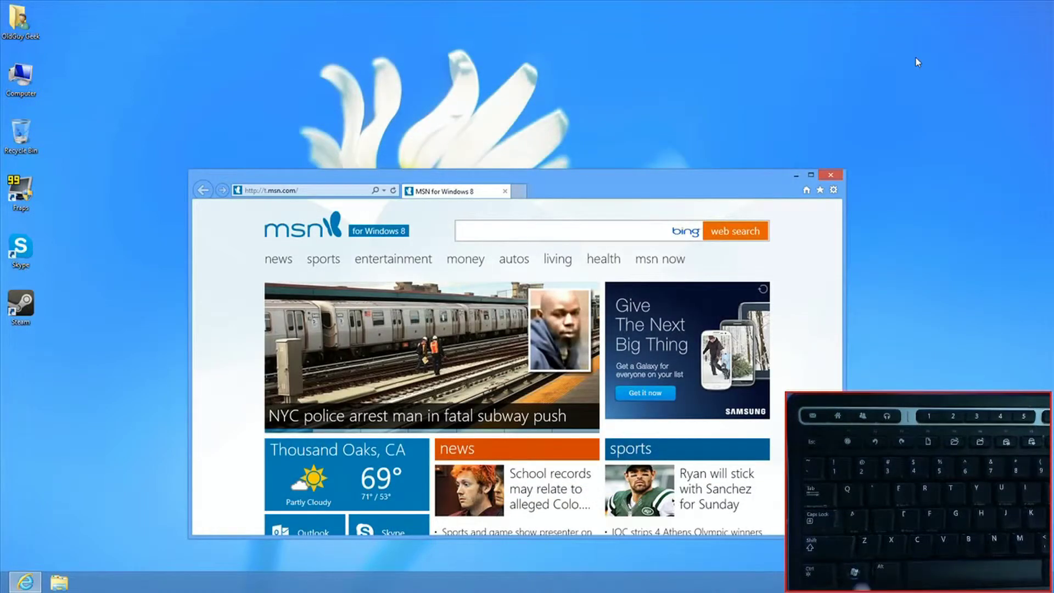
# - Reopen the Computer window from the Start screen and minimize all desktop windows
pyautogui.press('super')
pyautogui.press('super+e')
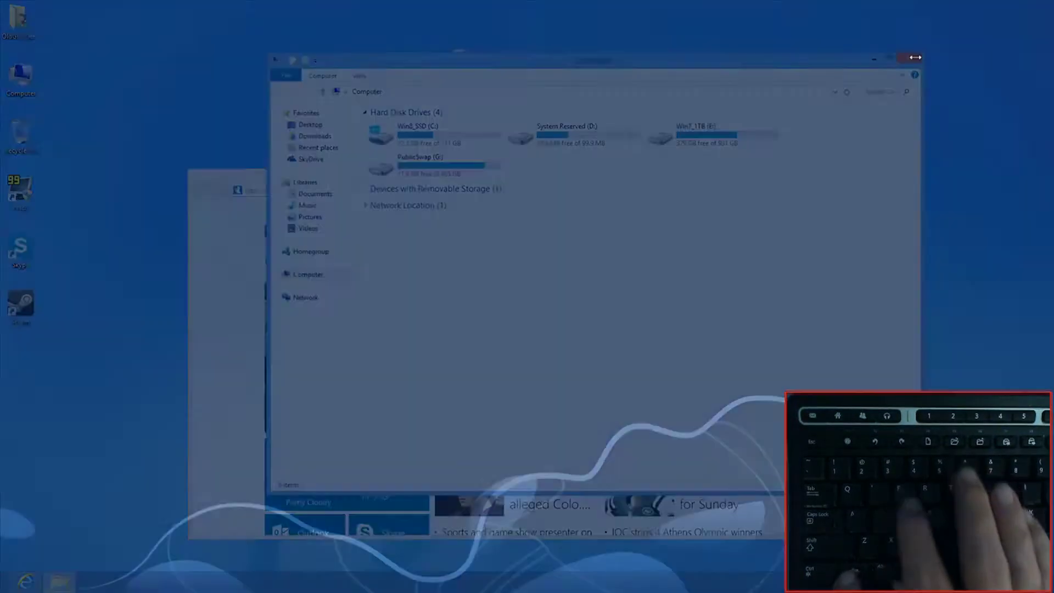
pyautogui.press('super')
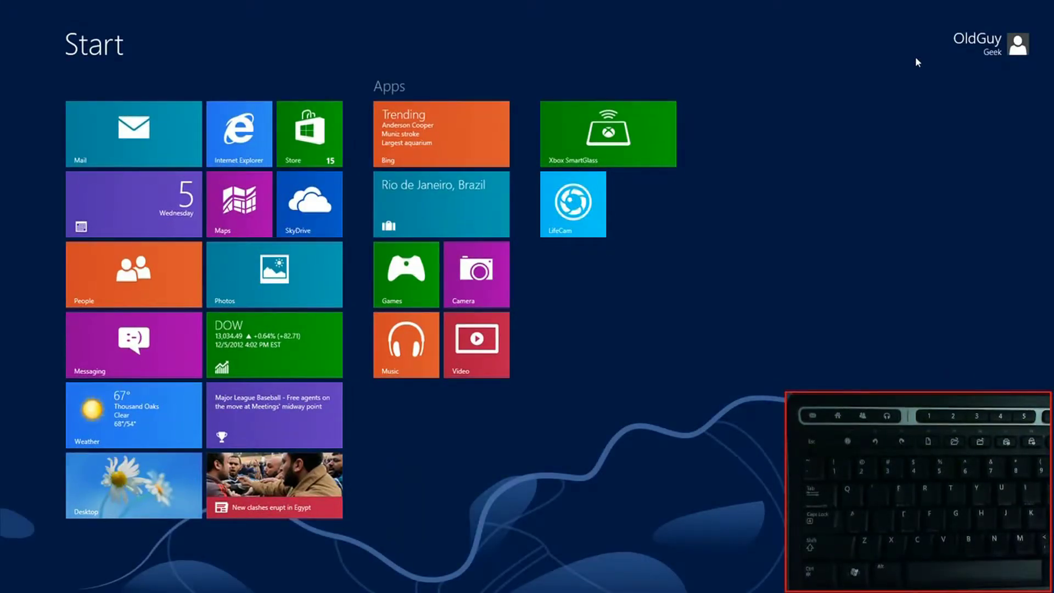
pyautogui.press('super+m')
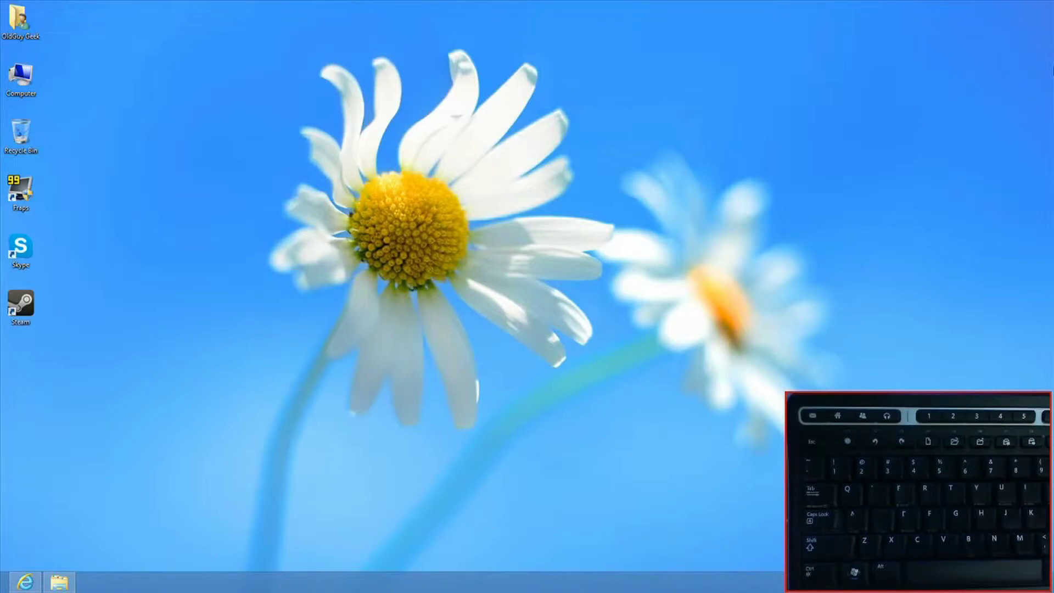
# - Go to the Start screen and back, and bring up the Computer and Internet Explorer windows on the desktop
pyautogui.press('super')
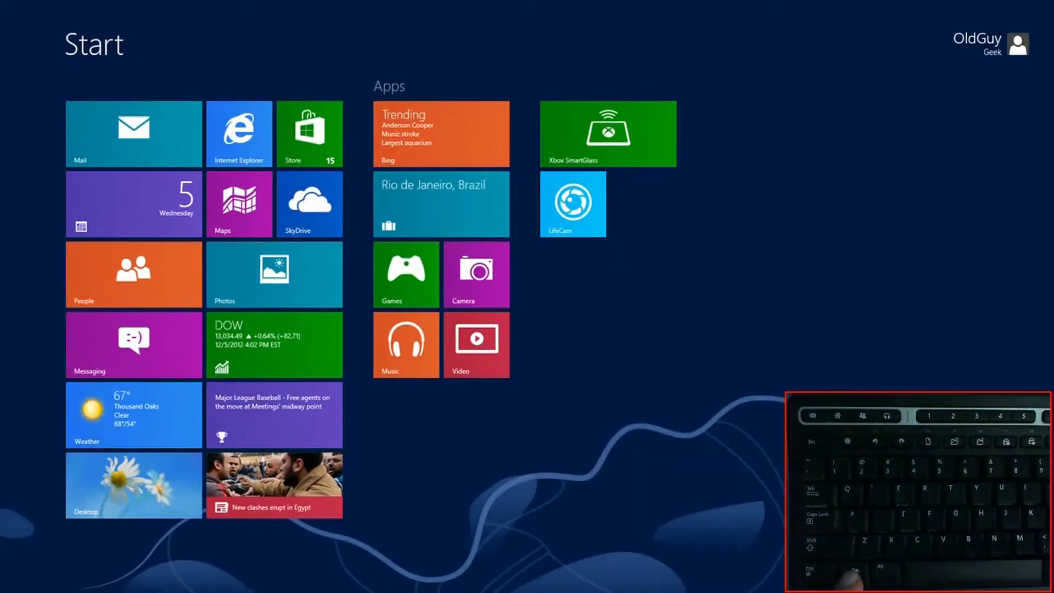
pyautogui.press('super')
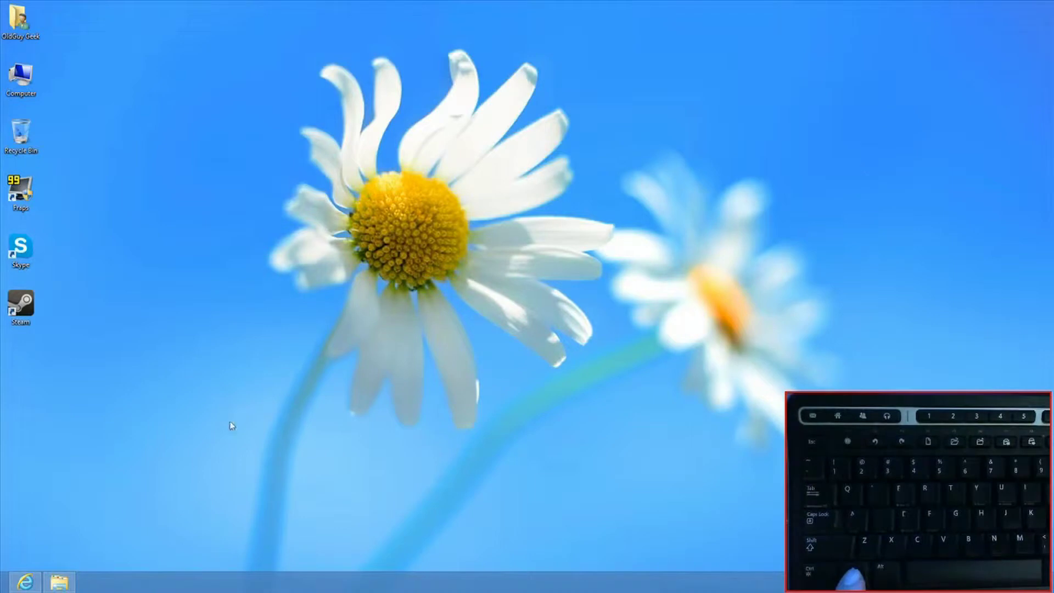
pyautogui.press('super+e')
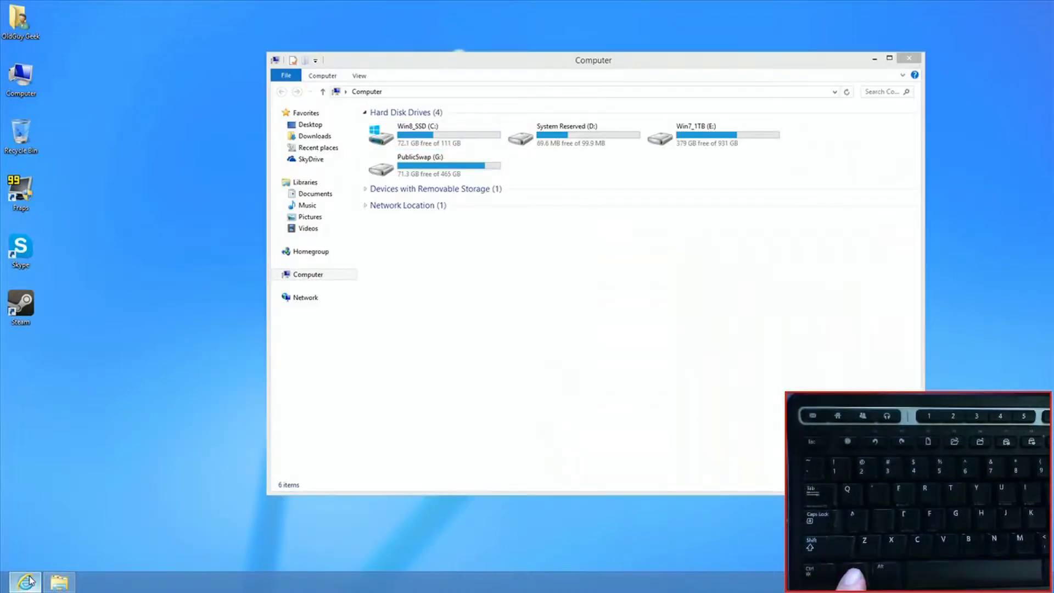
pyautogui.click(26, 581)
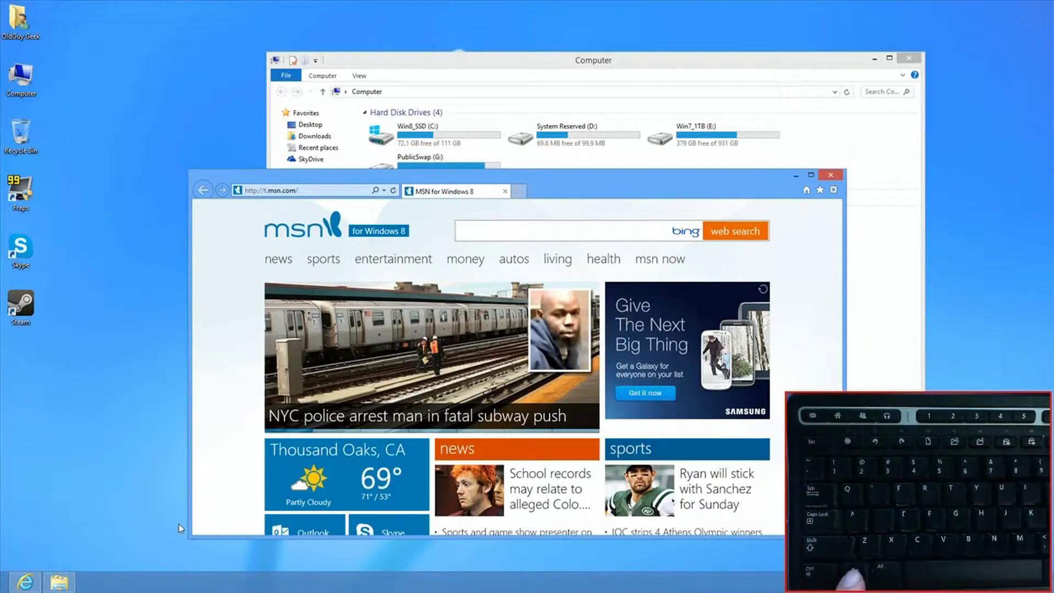
# - Toggle the Start screen and the desktop, then hide all open windows to show the bare desktop and restore them
pyautogui.press('super')
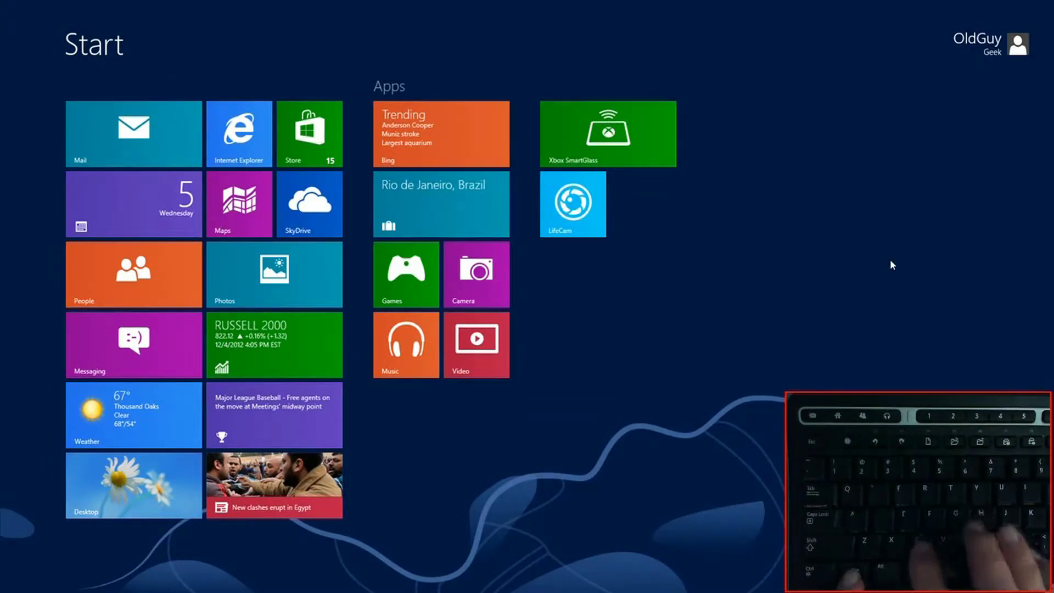
pyautogui.press('super')
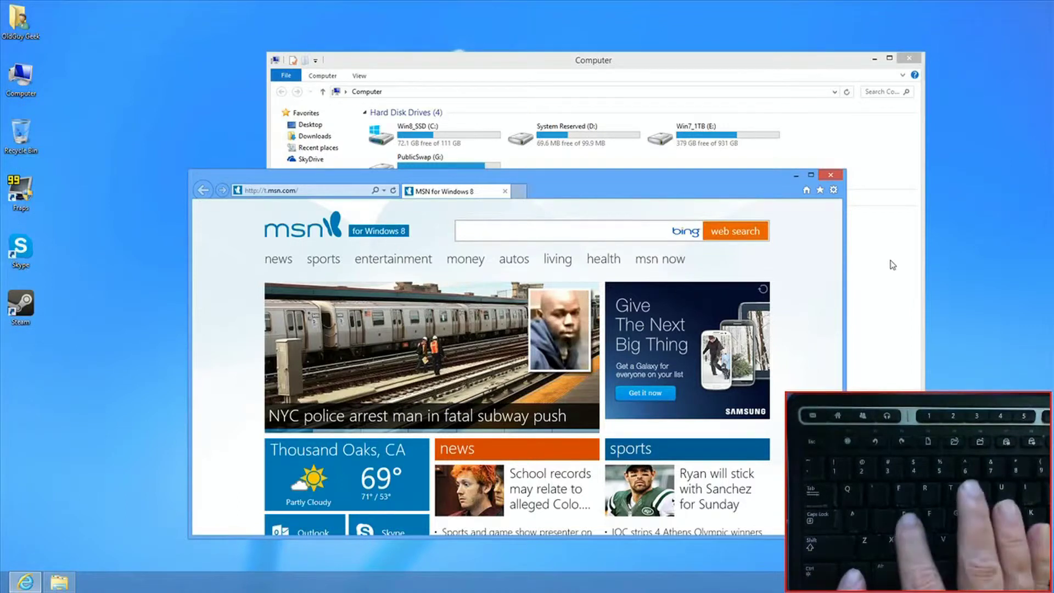
pyautogui.press('super+d')
pyautogui.press('super+d')
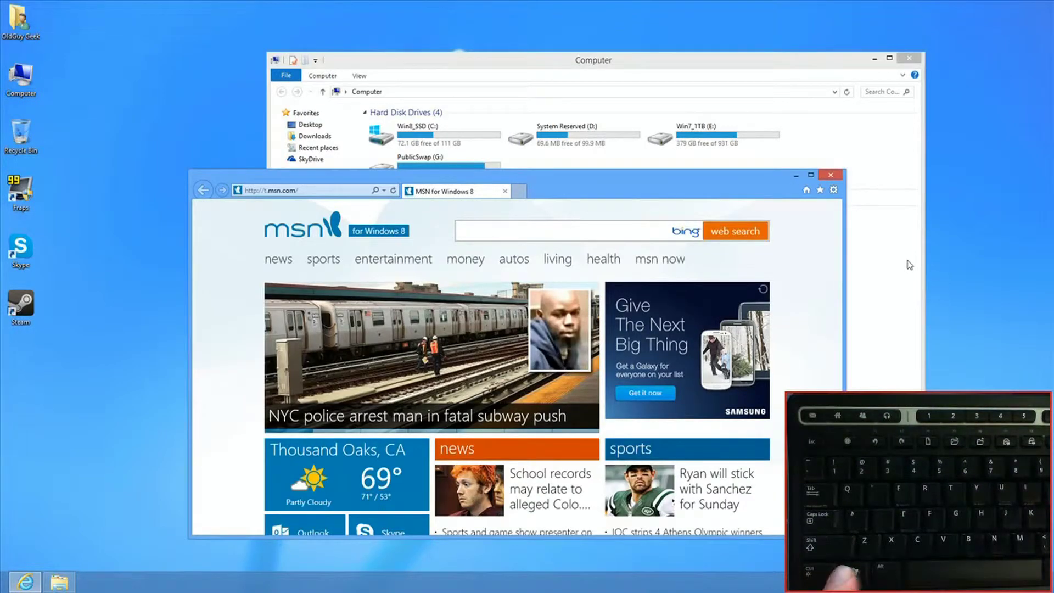
# - Display the quick-access menu of system tools from the Start screen and again from the desktop, dismissing it each time
pyautogui.press('super')
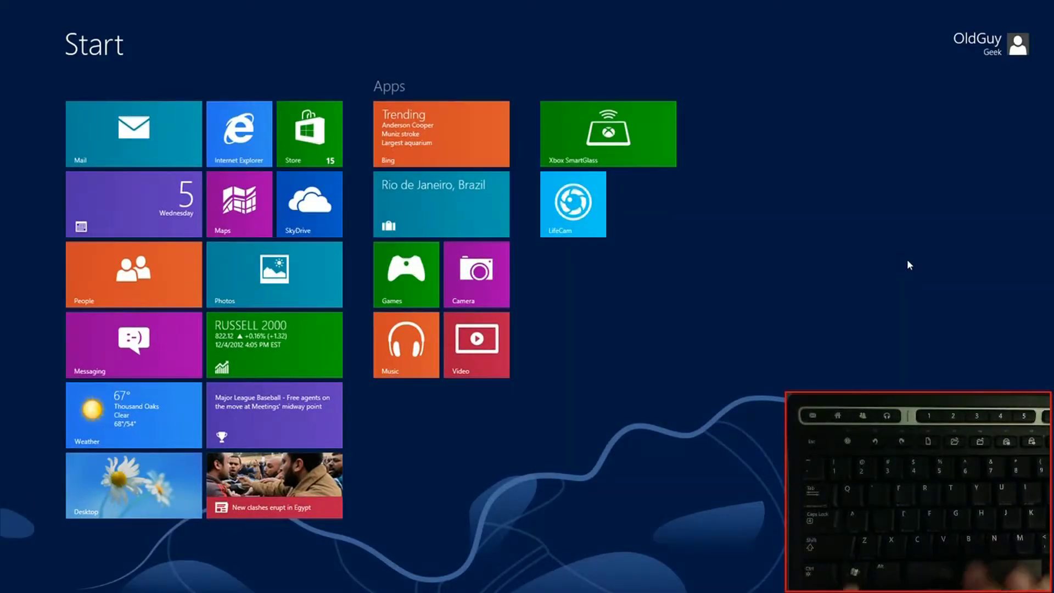
pyautogui.press('super+x')
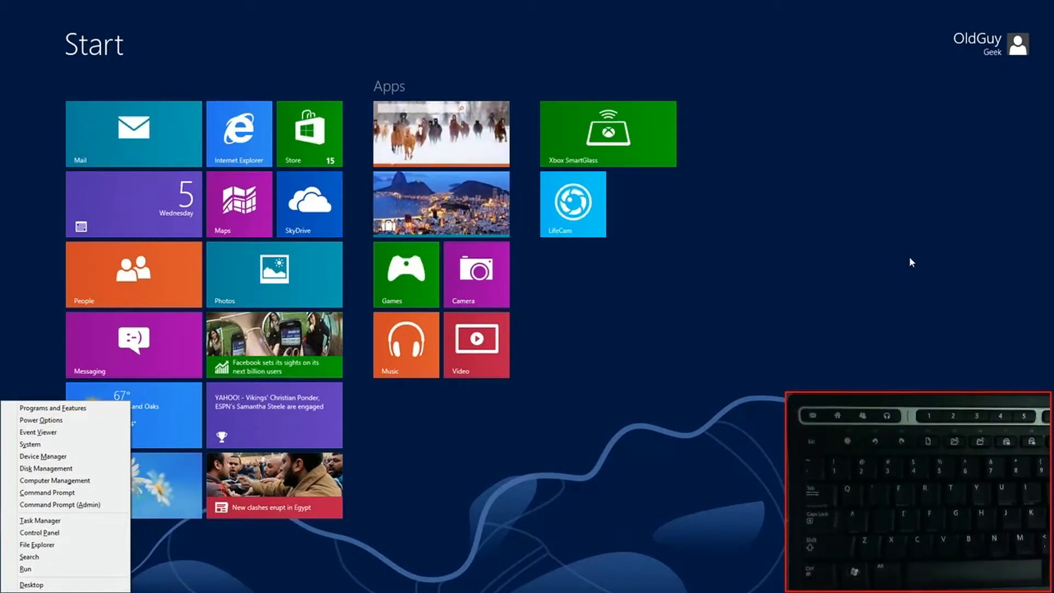
pyautogui.press('Escape')
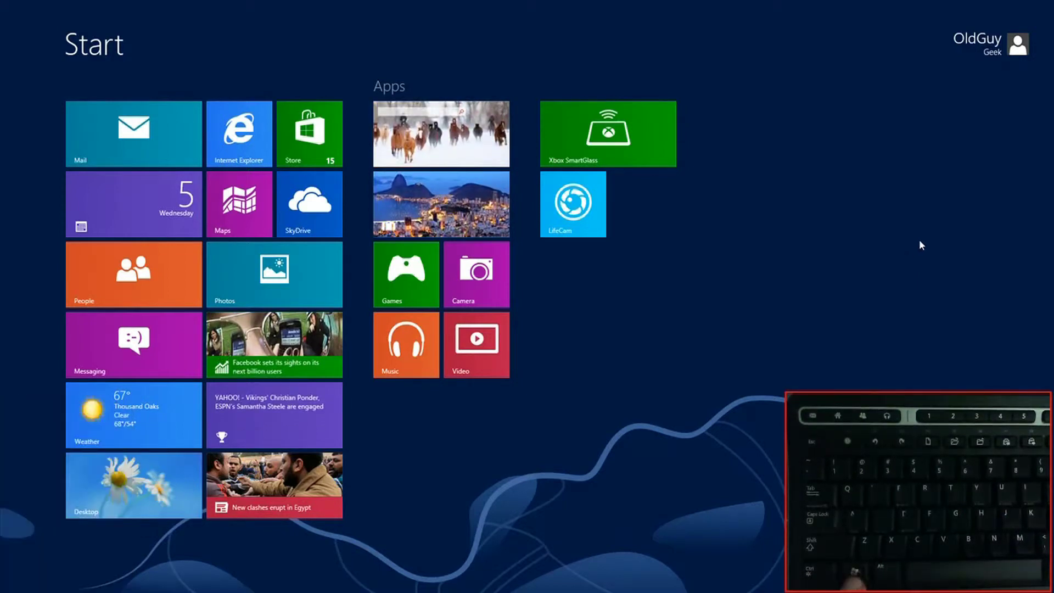
pyautogui.press('super+d')
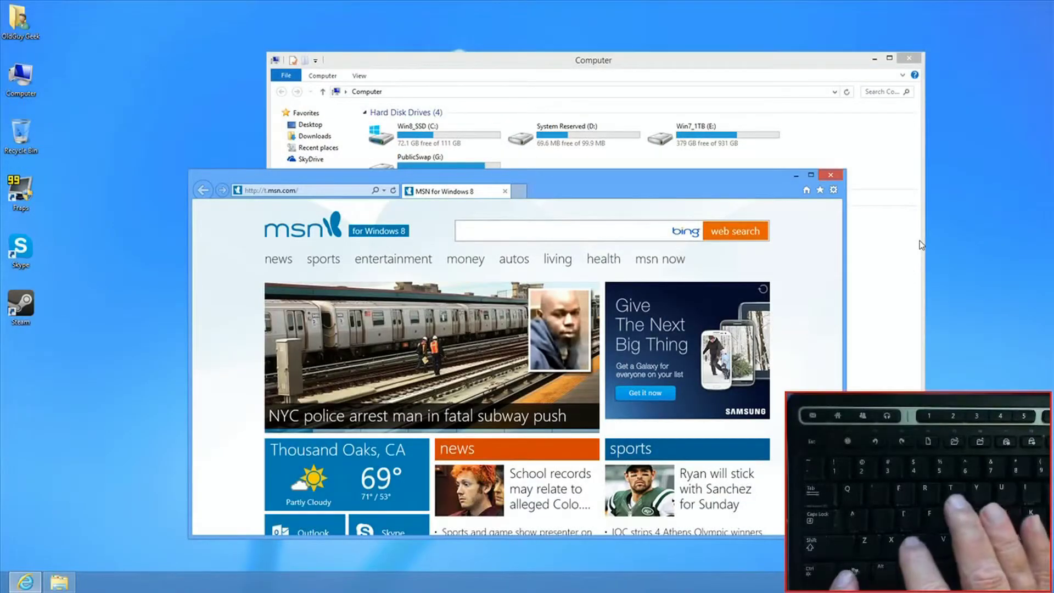
pyautogui.press('super+x')
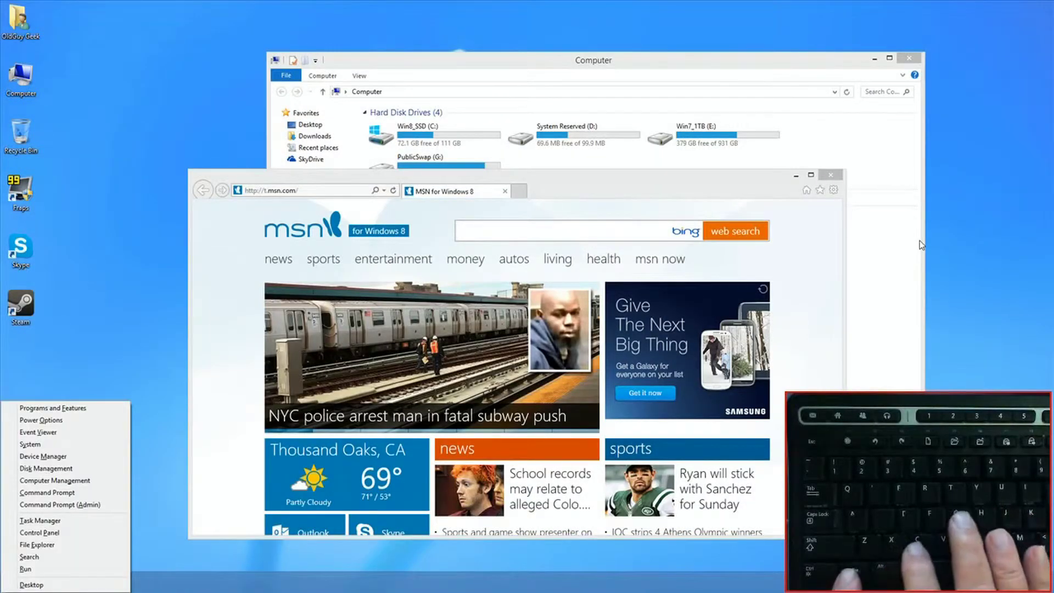
pyautogui.press('Escape')
# - Open the Run dialog from the Start screen and again from the desktop, closing it each time
pyautogui.press('super')
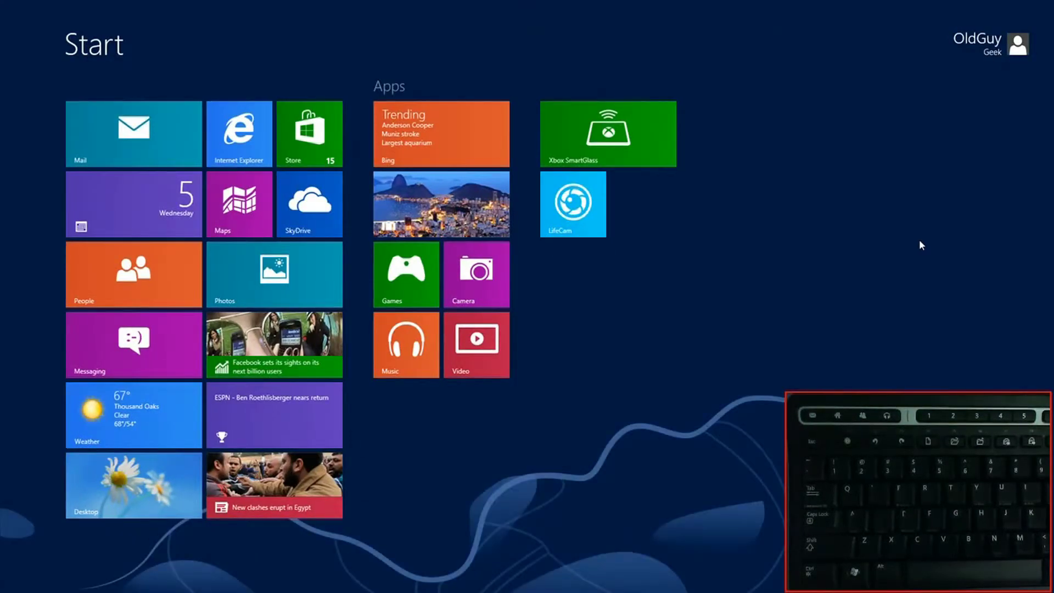
pyautogui.press('super+r')
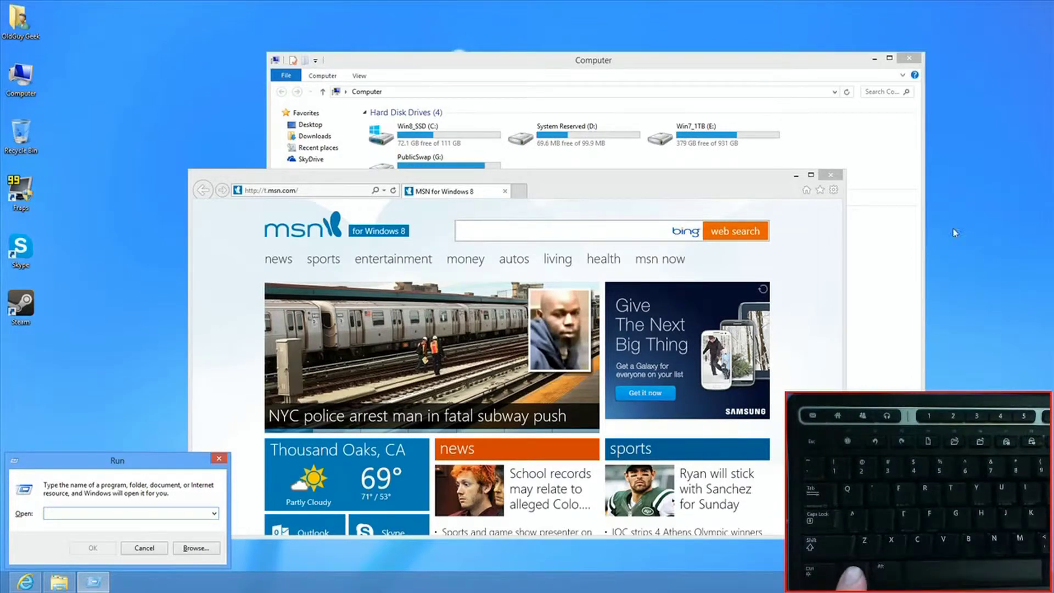
pyautogui.click(219, 459)
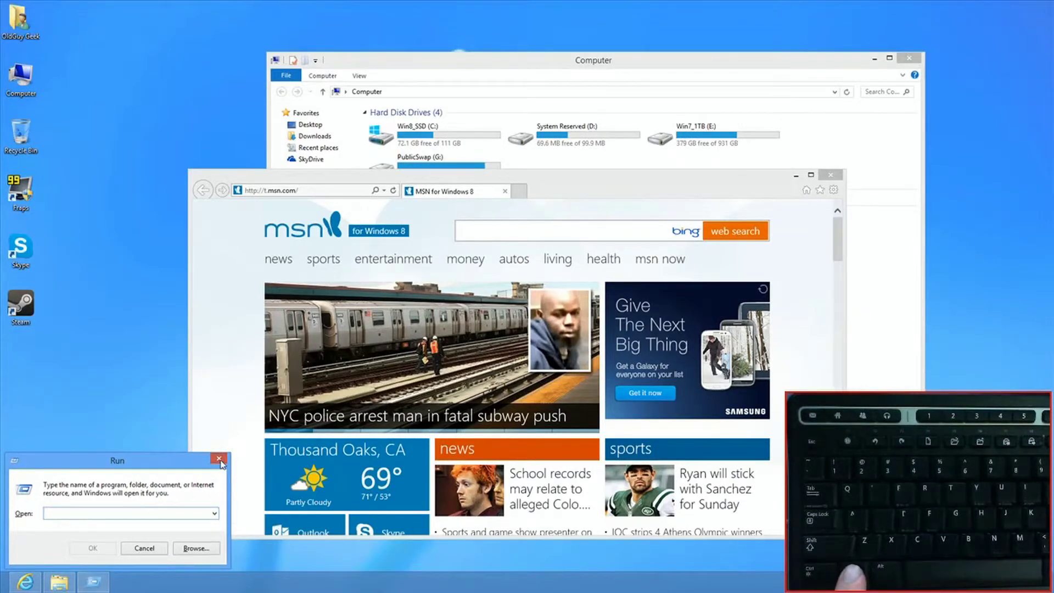
pyautogui.press('super+r')
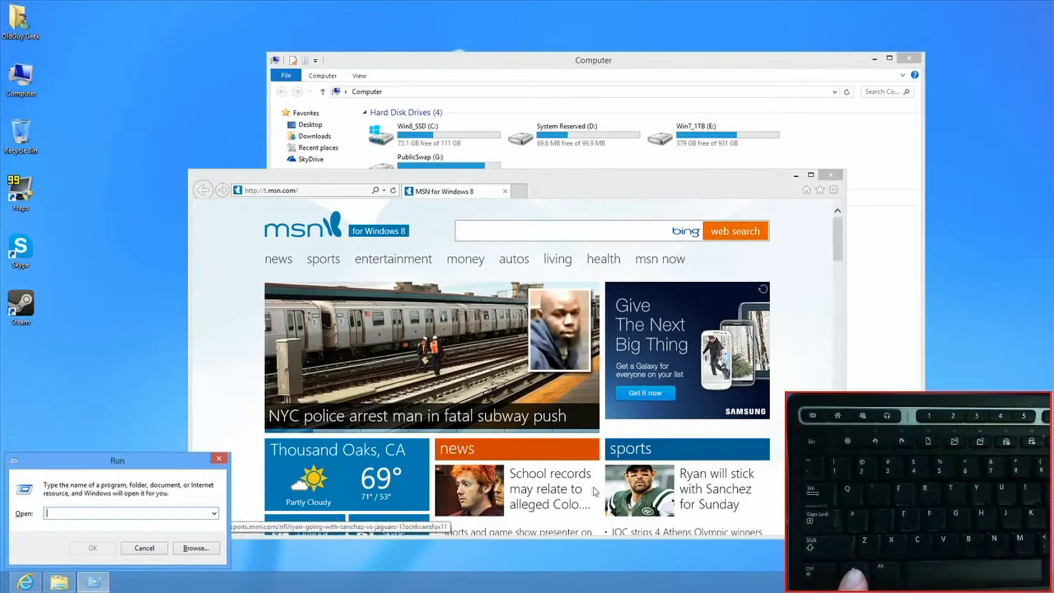
pyautogui.click(218, 459)
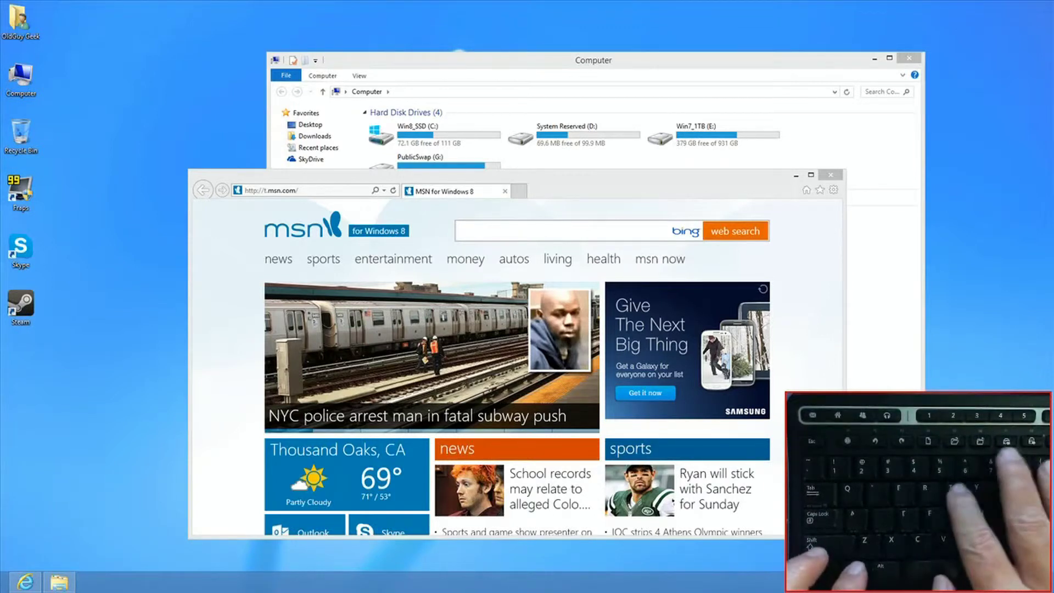
# - Cycle through the taskbar programs' previews and switch to the MSN for Windows 8 window in Internet Explorer
pyautogui.press('super+t')
pyautogui.press('super+t')
pyautogui.press('super+t')
pyautogui.press('super+t')
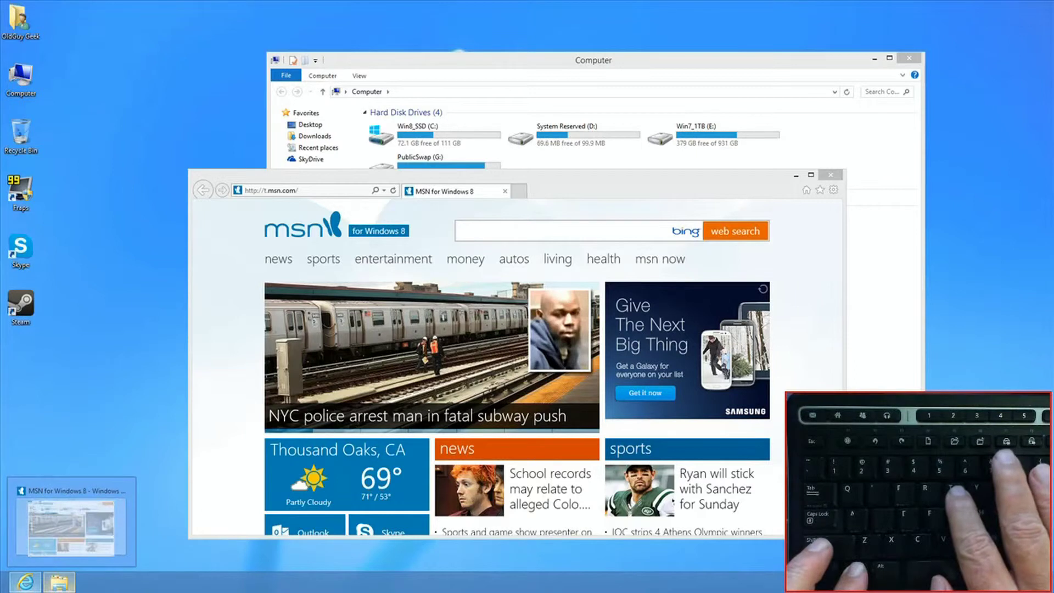
pyautogui.press('super+t')
pyautogui.press('super+t')
pyautogui.press('super+t')
pyautogui.press('super+t')
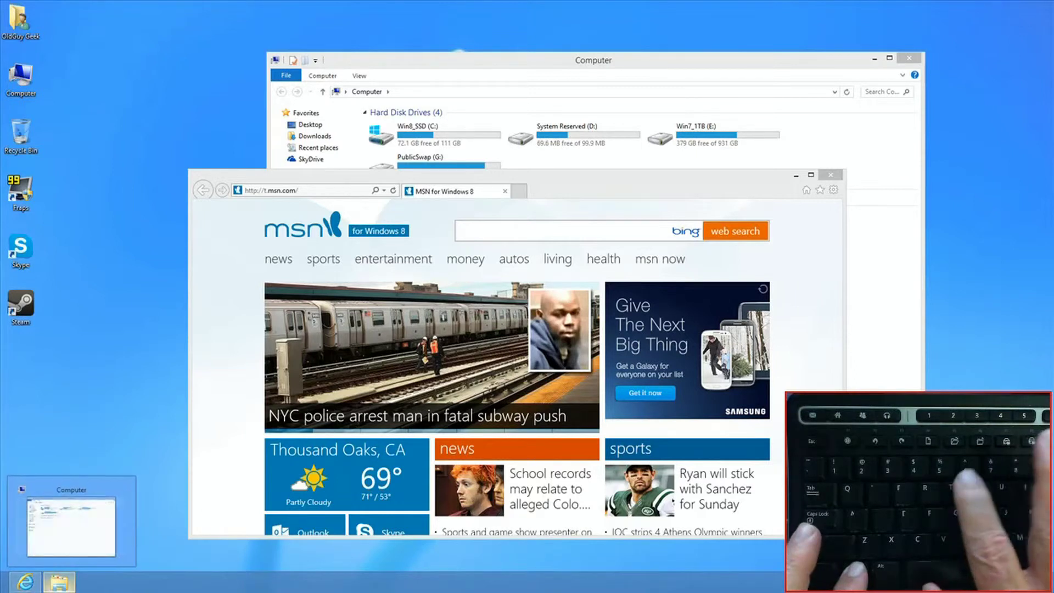
pyautogui.press('super+t')
pyautogui.press('super+t')
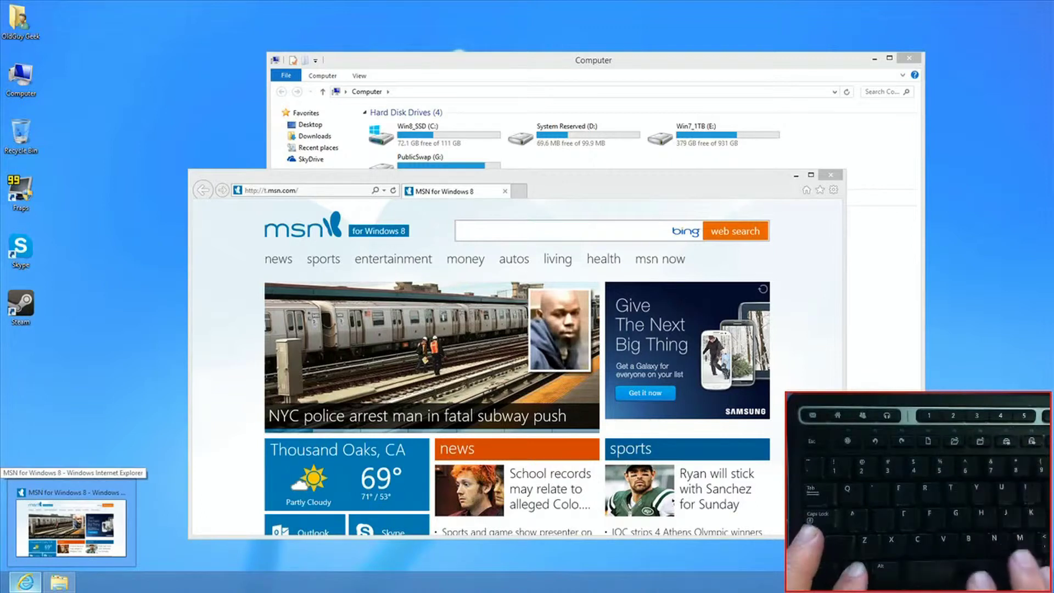
pyautogui.press('Return')
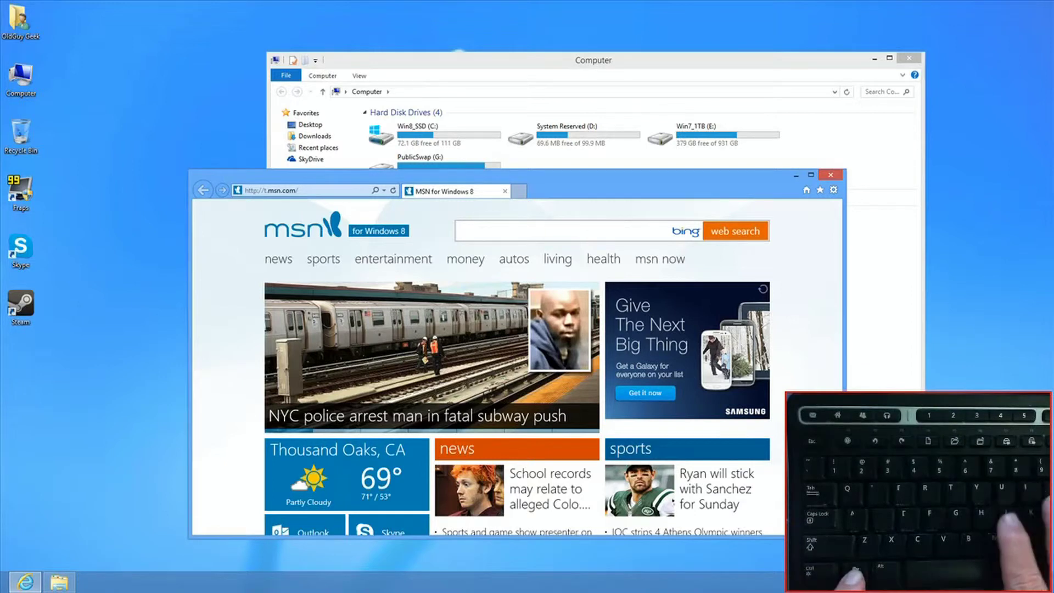
# - Open the Ease of Access Center
pyautogui.press('super+u')
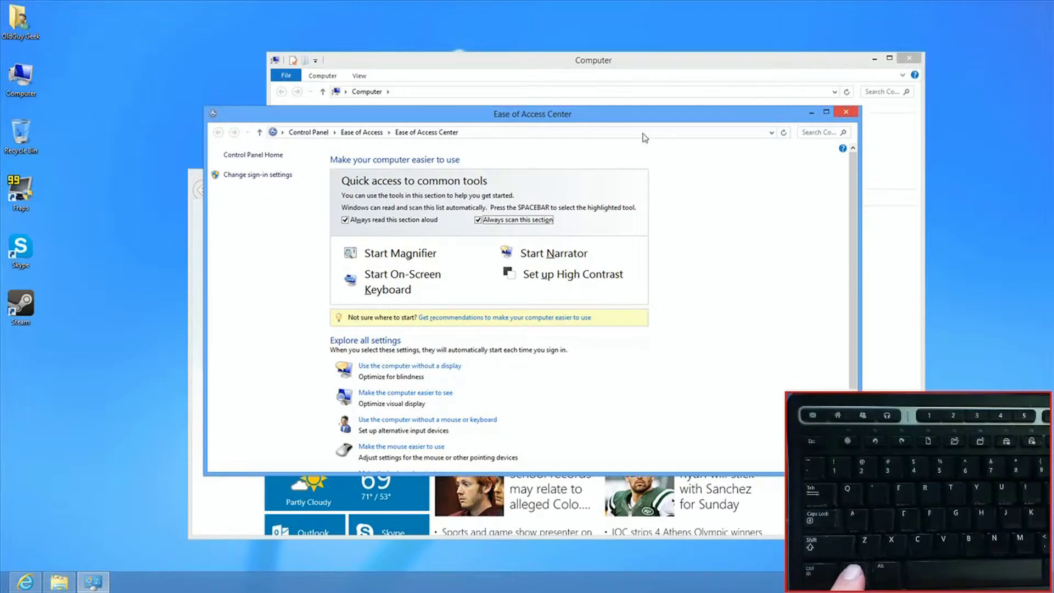
# - Close the Ease of Access Center and open the Settings pane from the Start screen
pyautogui.click(846, 114)
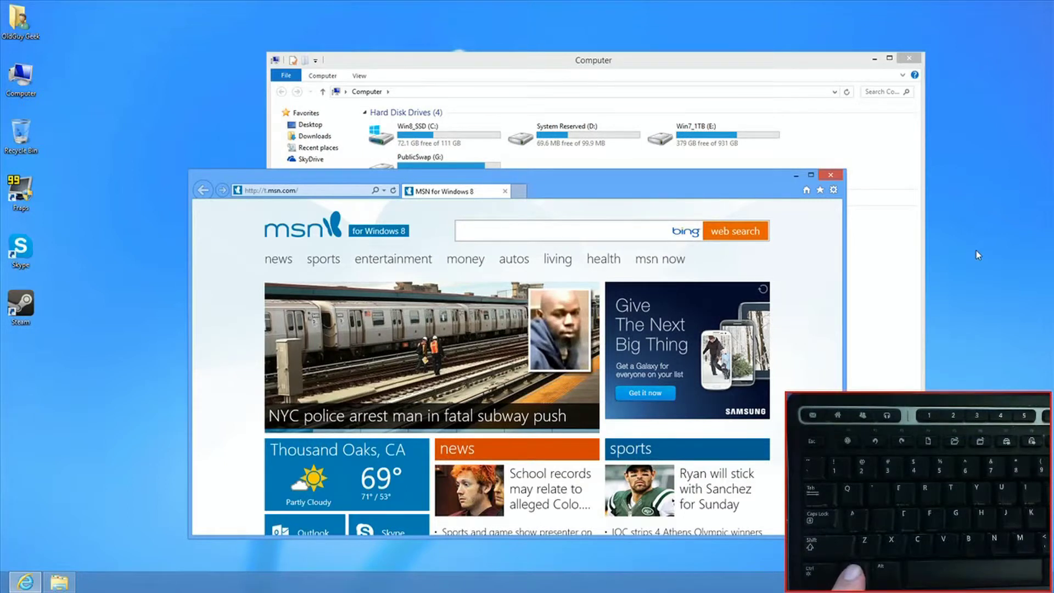
pyautogui.press('super')
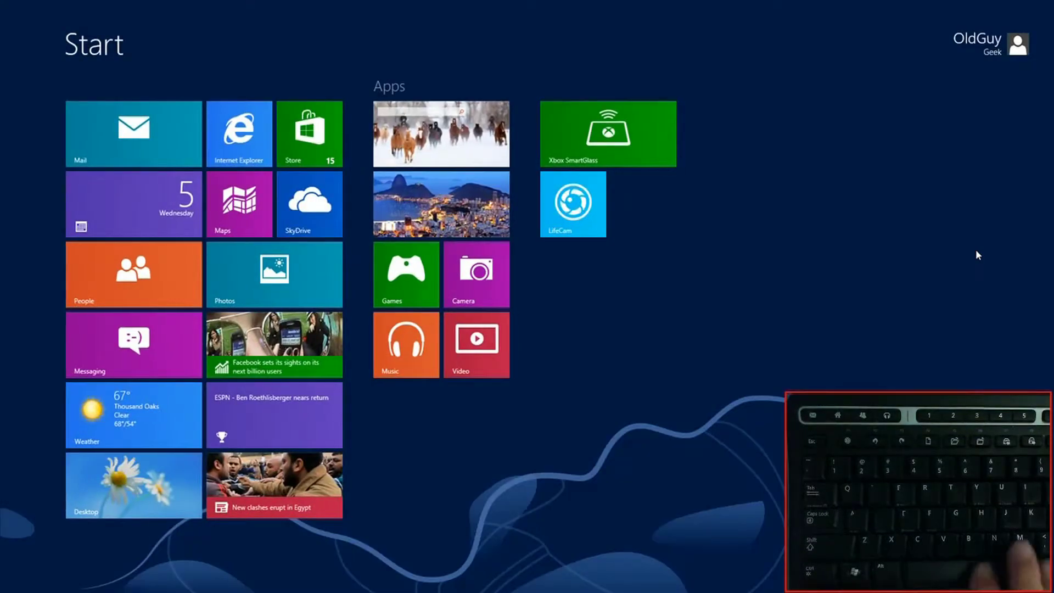
pyautogui.press('super+i')
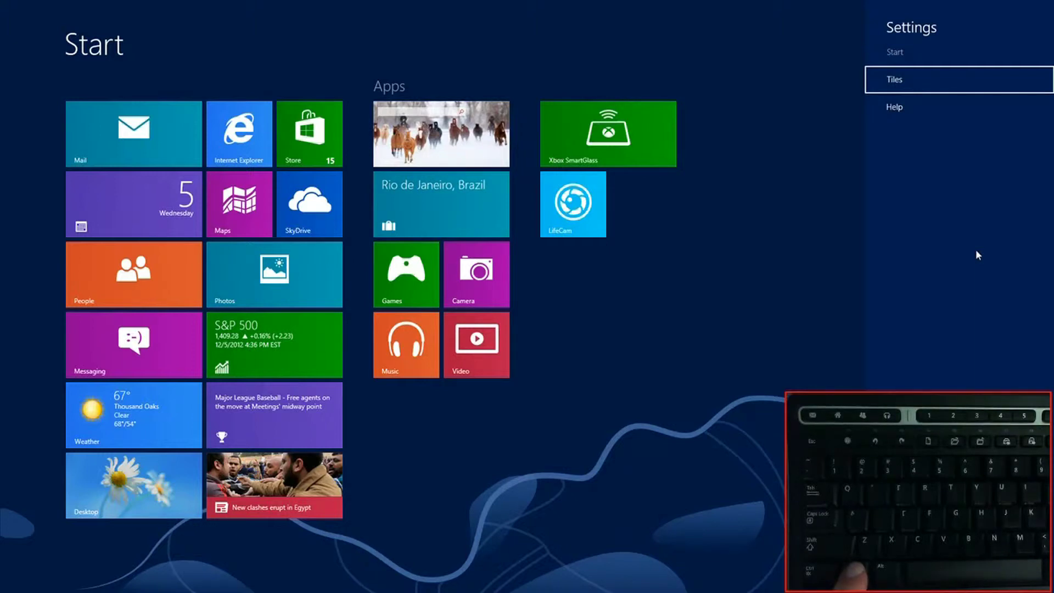
# - Launch the Finance app and open its Settings pane, finishing back on the Start screen
pyautogui.click(308, 343)
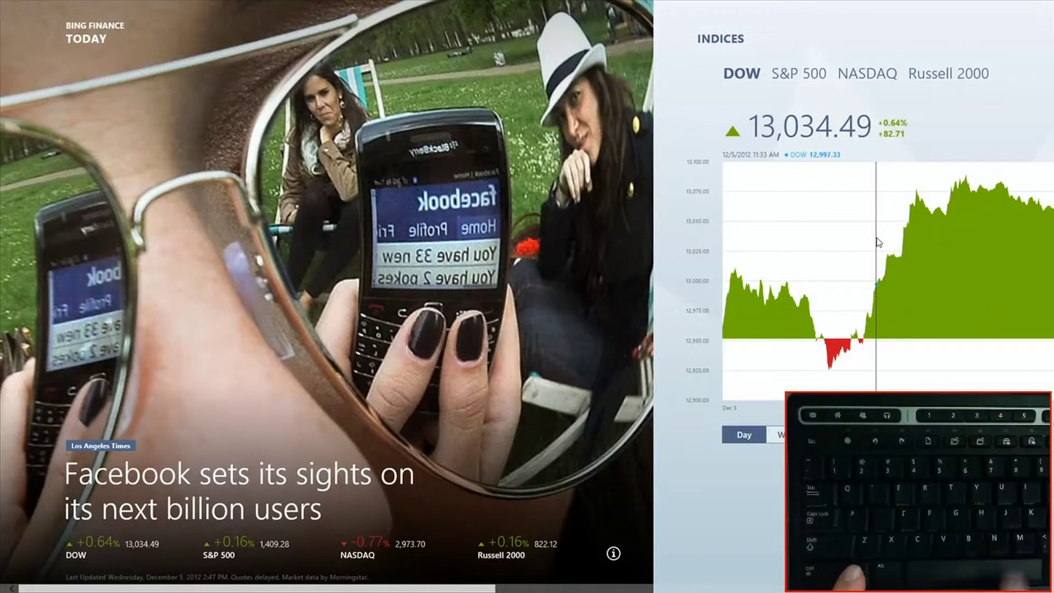
pyautogui.press('super+i')
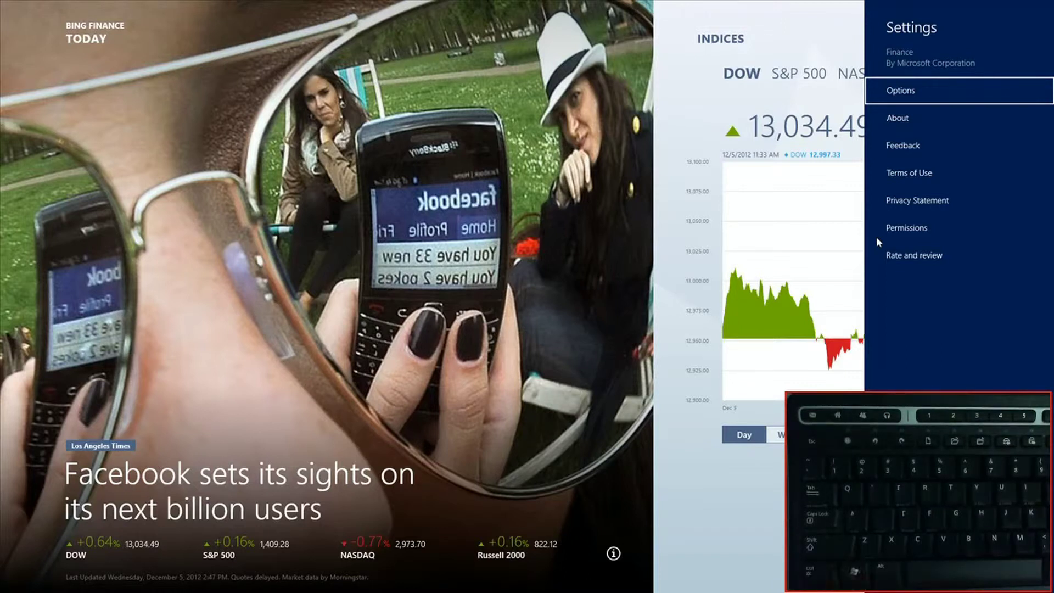
pyautogui.press('super')
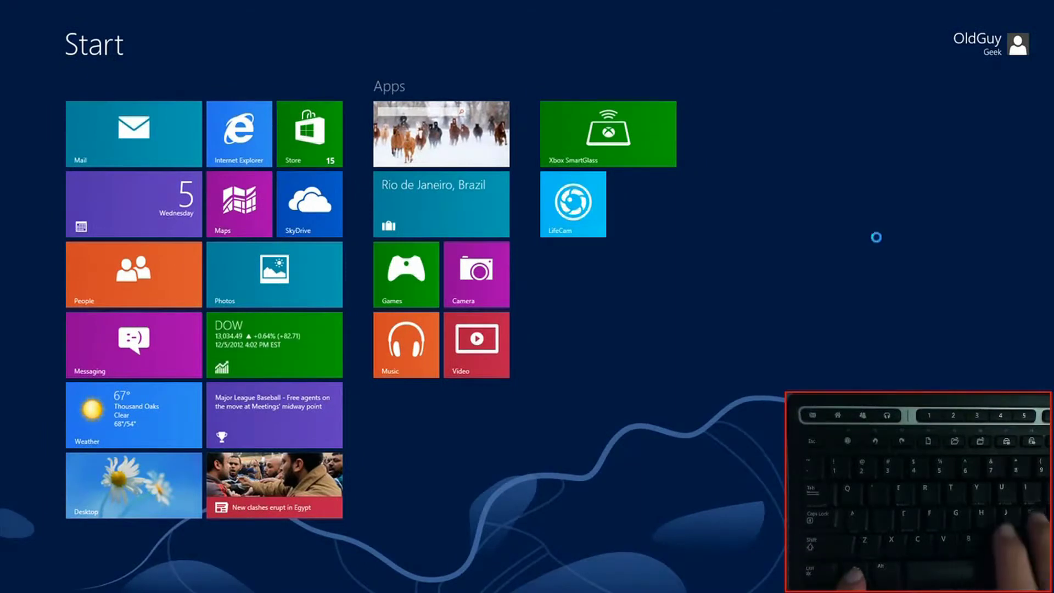
# - Open the Devices pane from the Start screen, then switch to the Finance app and back to Start
pyautogui.press('super+k')
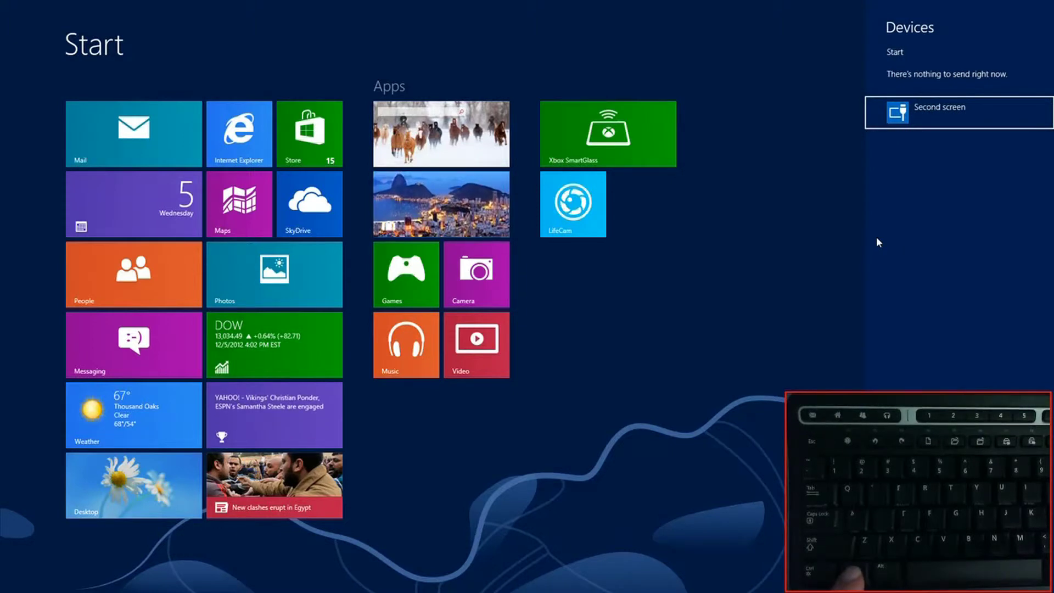
pyautogui.press('super')
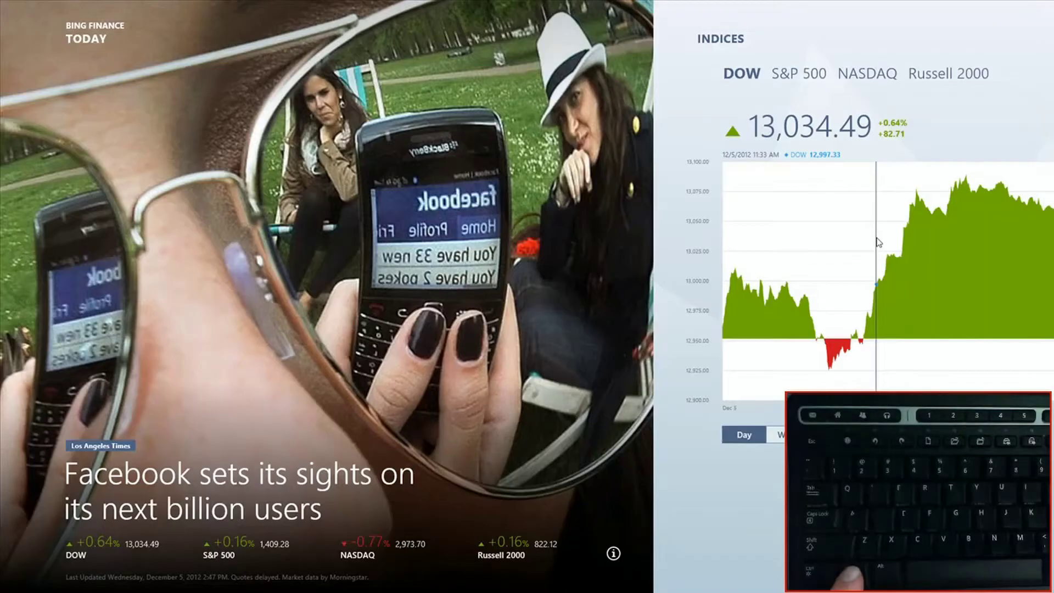
pyautogui.press('super')
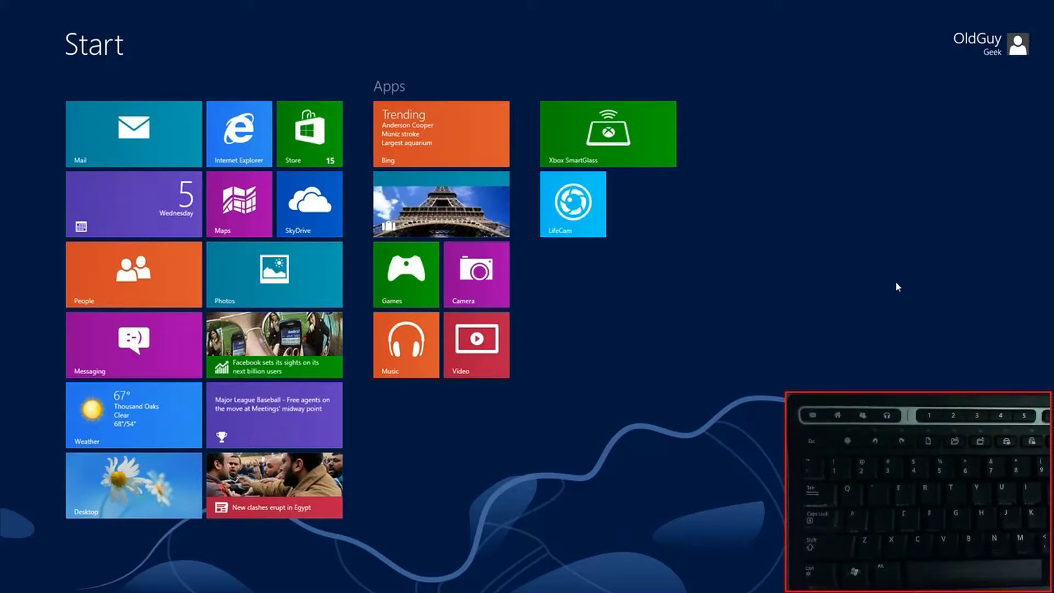
# - Open the Apps search with the list of all installed apps, then dismiss it and return to the Finance app
pyautogui.click(1042, 213)
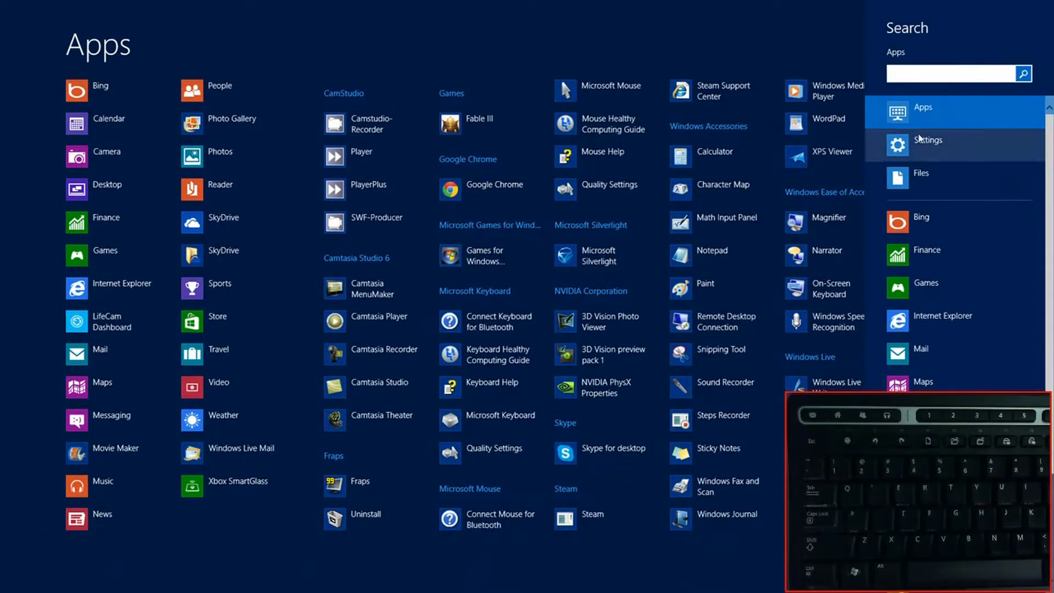
pyautogui.press('Escape')
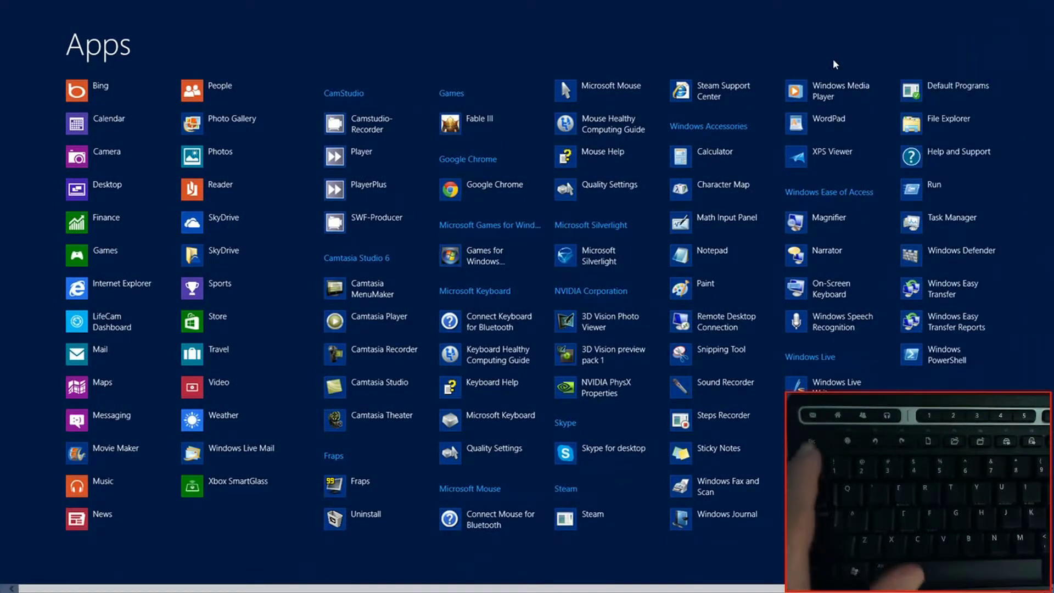
pyautogui.press('super')
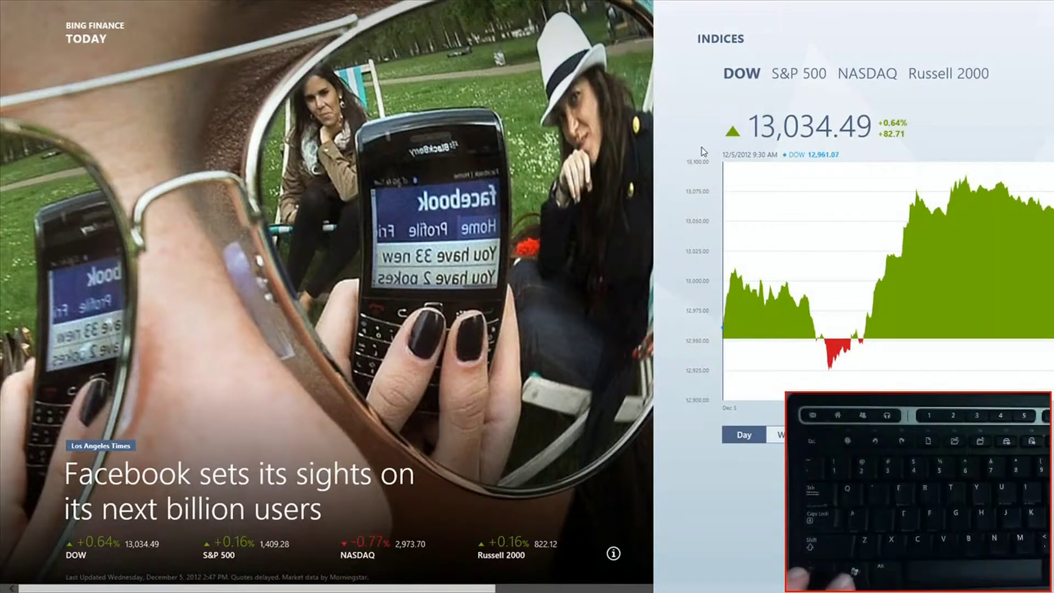
# - Open the Files search from the Start screen and dismiss it
pyautogui.press('super')
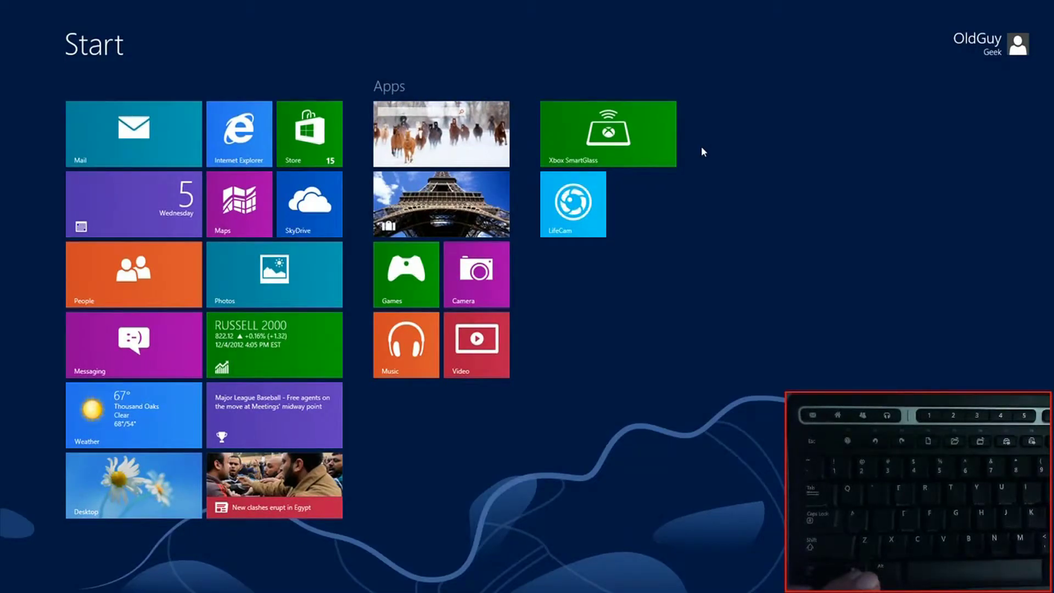
pyautogui.press('super+f')
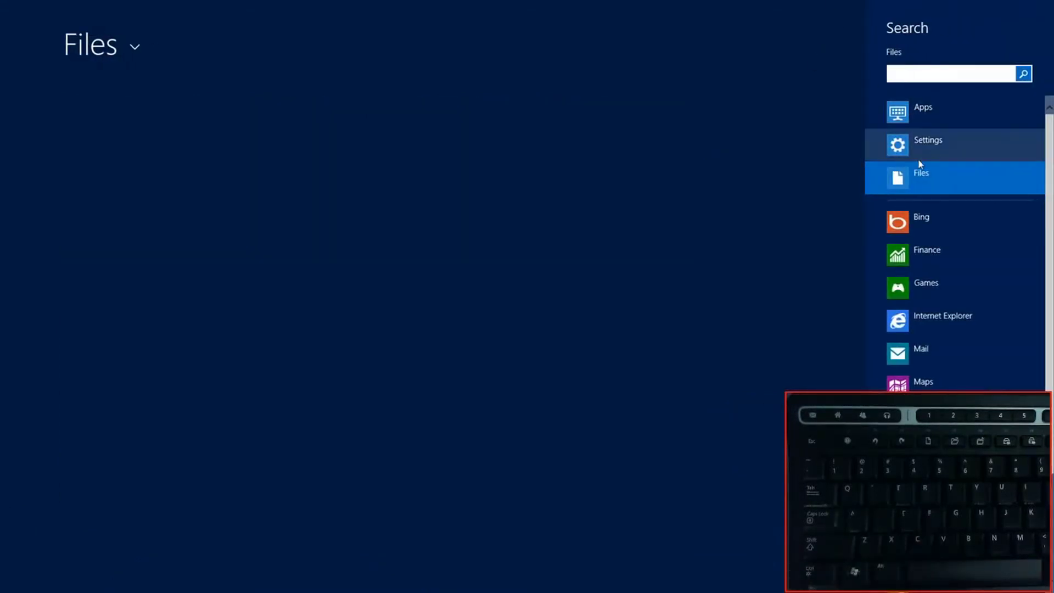
pyautogui.press('Escape')
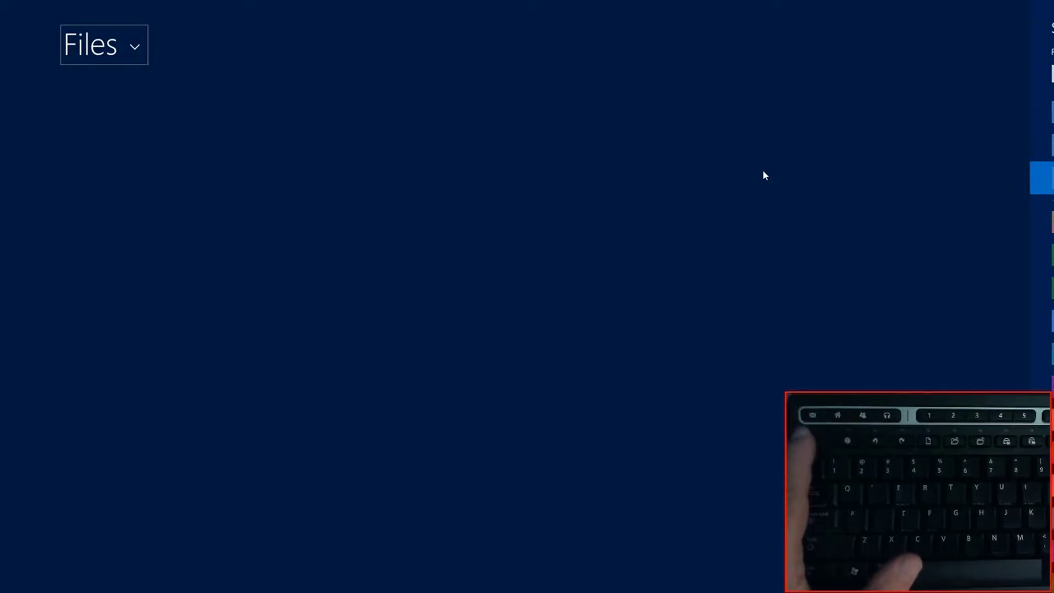
pyautogui.press('Escape')
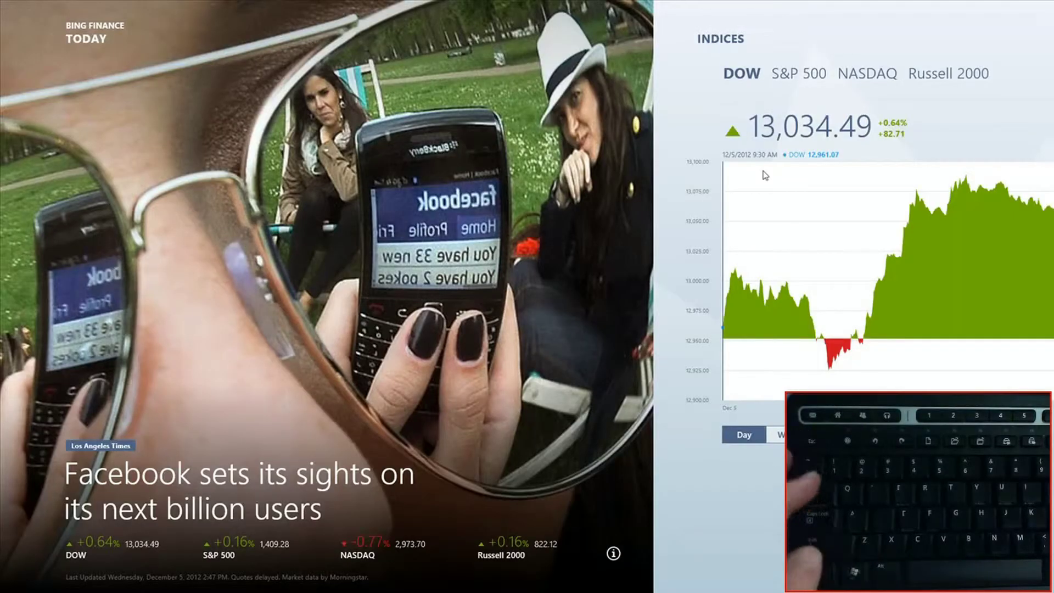
# - Open the Settings search from the Finance app and dismiss it to return to the app
pyautogui.press('super+w')
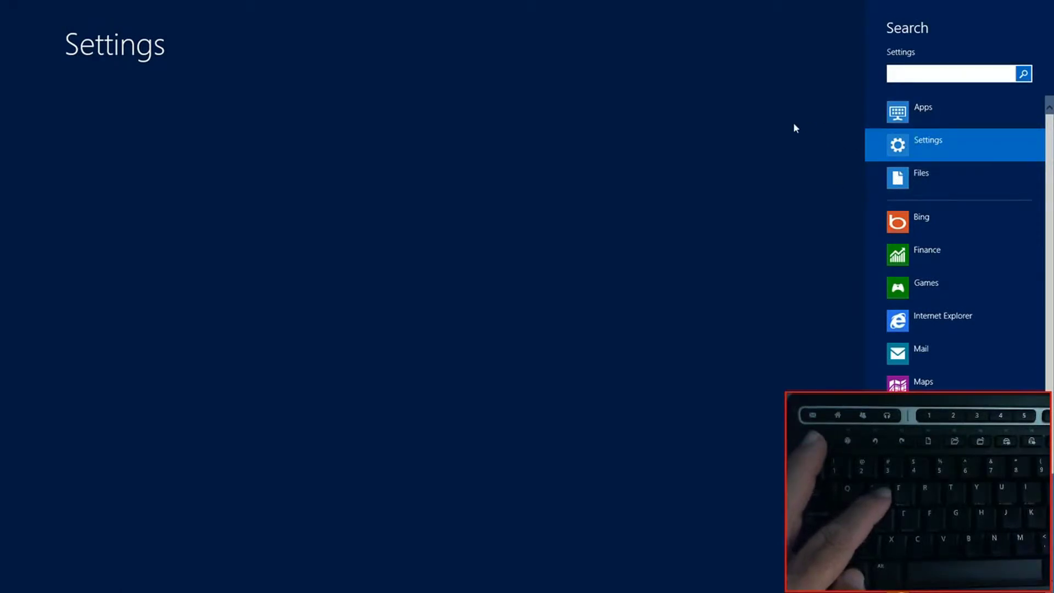
pyautogui.press('Escape')
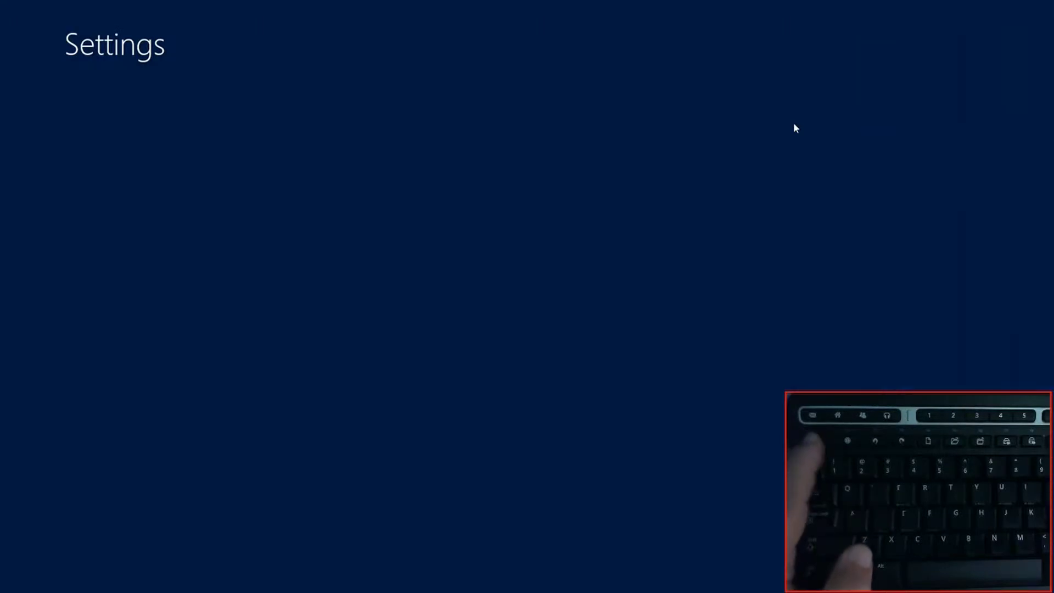
pyautogui.hotkey('alt', 'Tab')
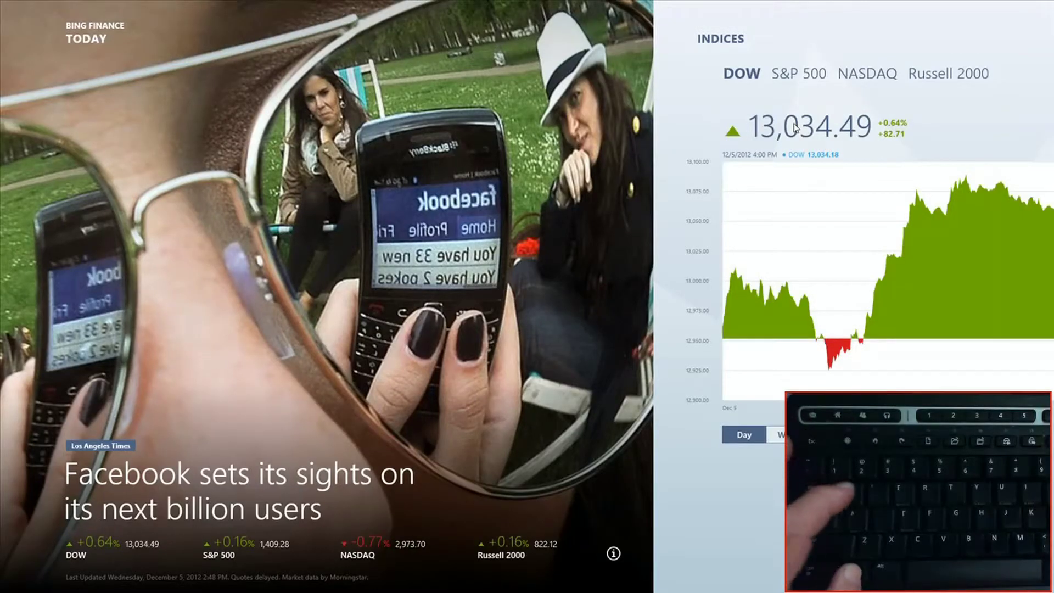
# - Open the search pane for the Finance app's own content, dismiss it, and return to the Start screen
pyautogui.press('super+q')
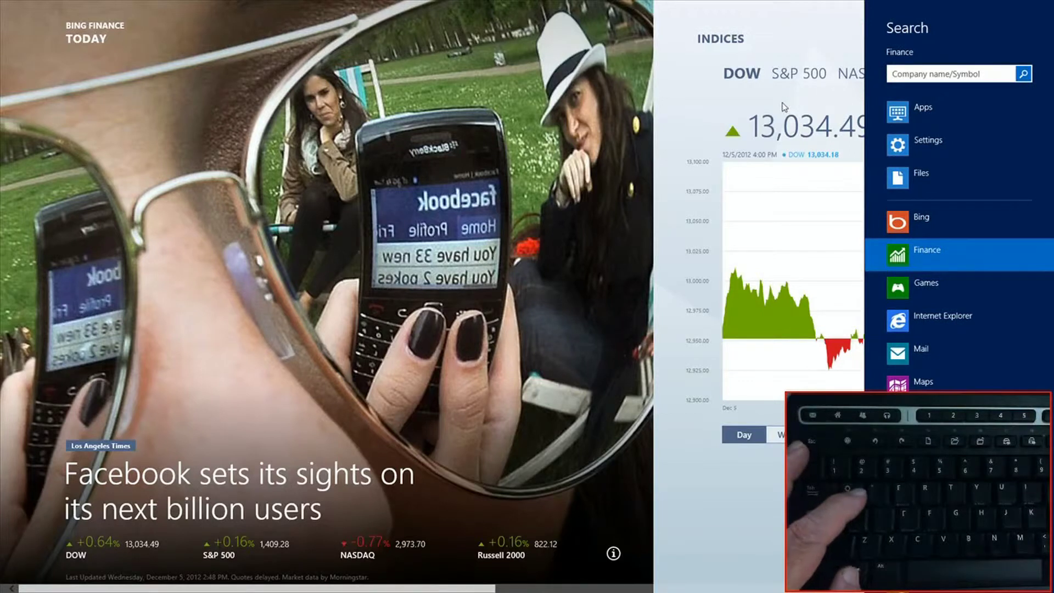
pyautogui.press('Escape')
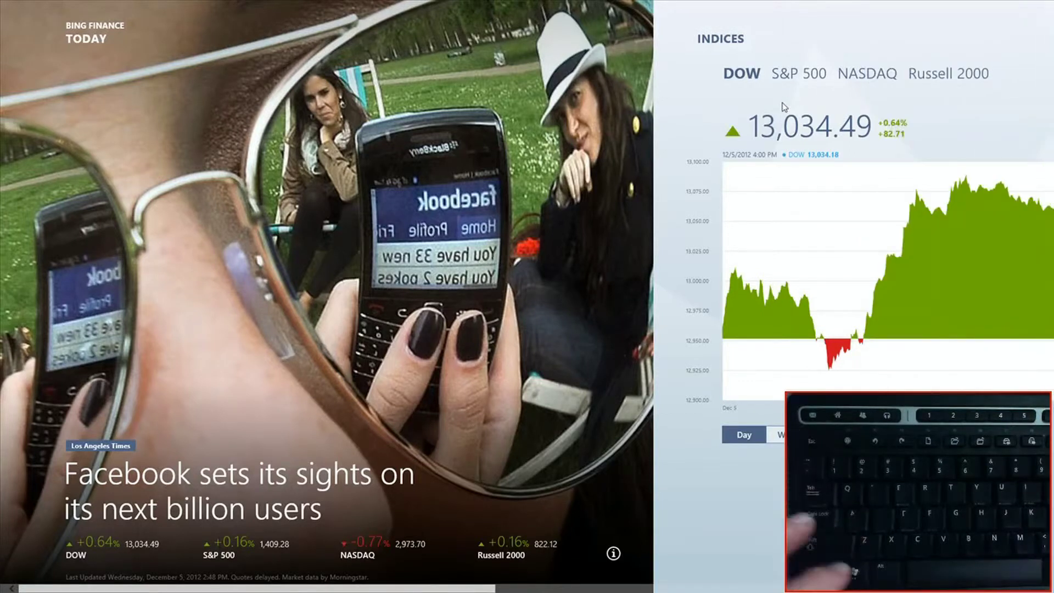
pyautogui.press('super')
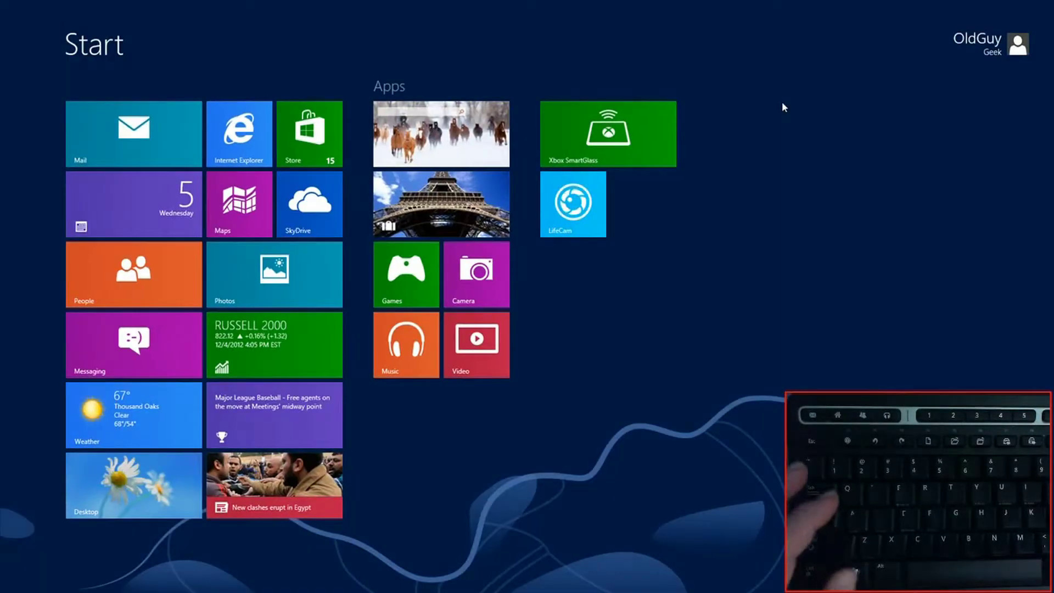
# - Open the Apps search from the Start screen and dismiss it to return to Start
pyautogui.hotkey('ctrl', 'Tab')
pyautogui.press('super+q')
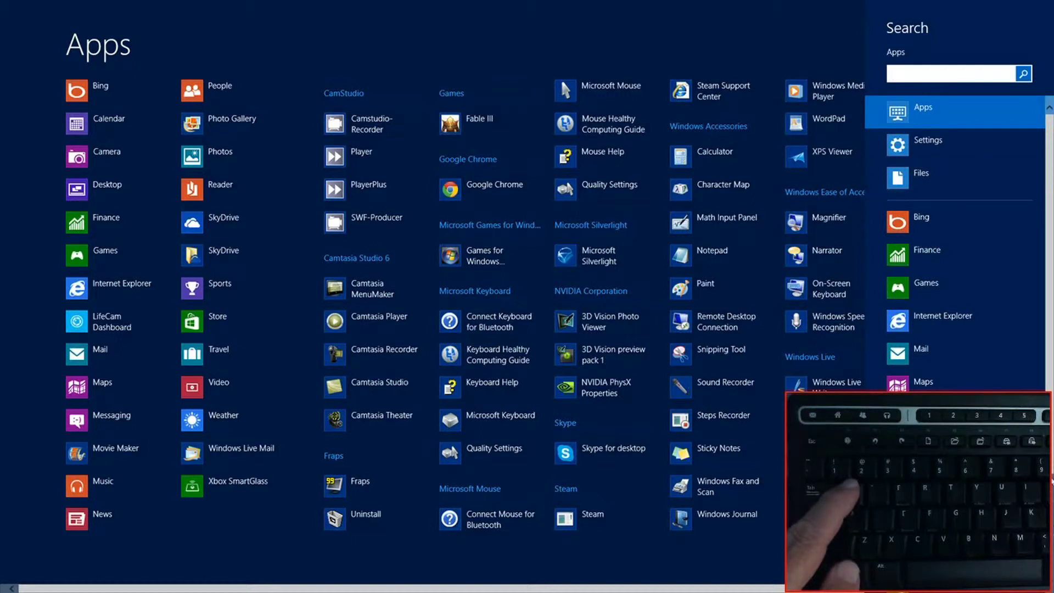
pyautogui.click(551, 16)
pyautogui.press('Escape')
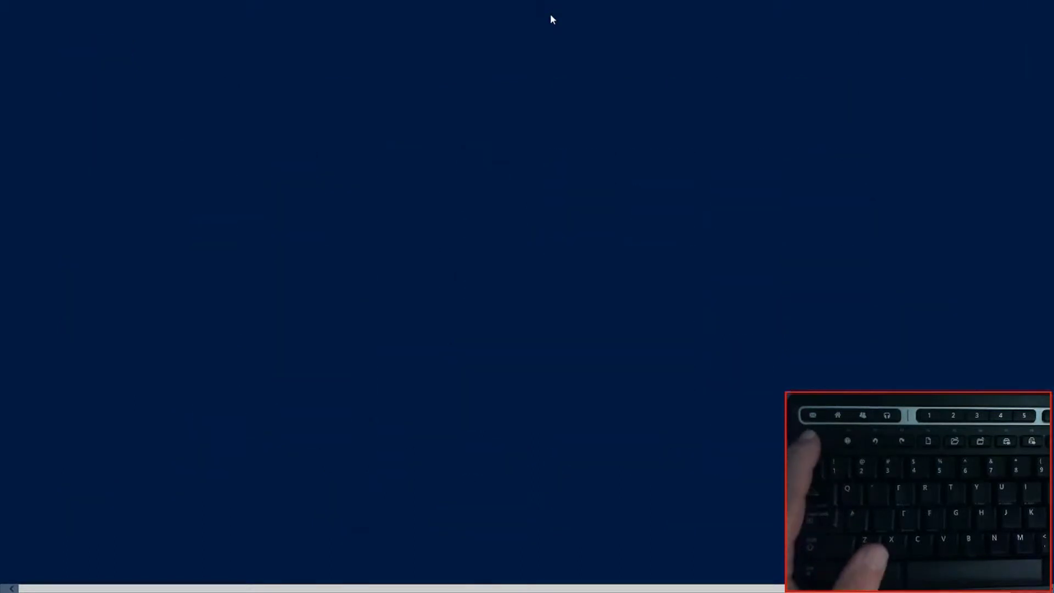
pyautogui.press('super')
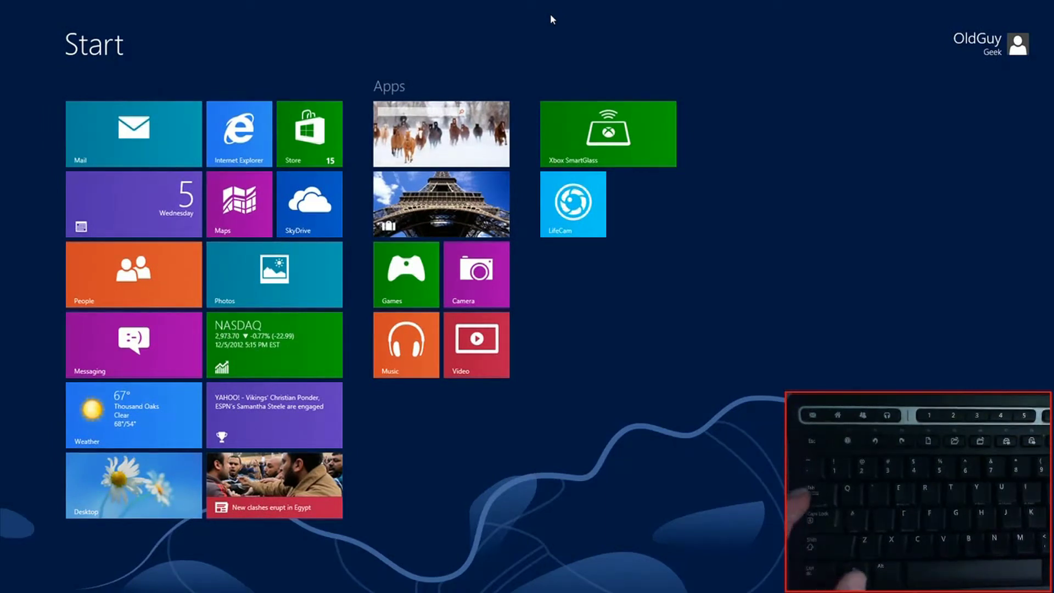
# - Cycle through the running apps Finance, Desktop, Weather and Calendar in the app switcher and switch to Finance
pyautogui.press('super+Tab')
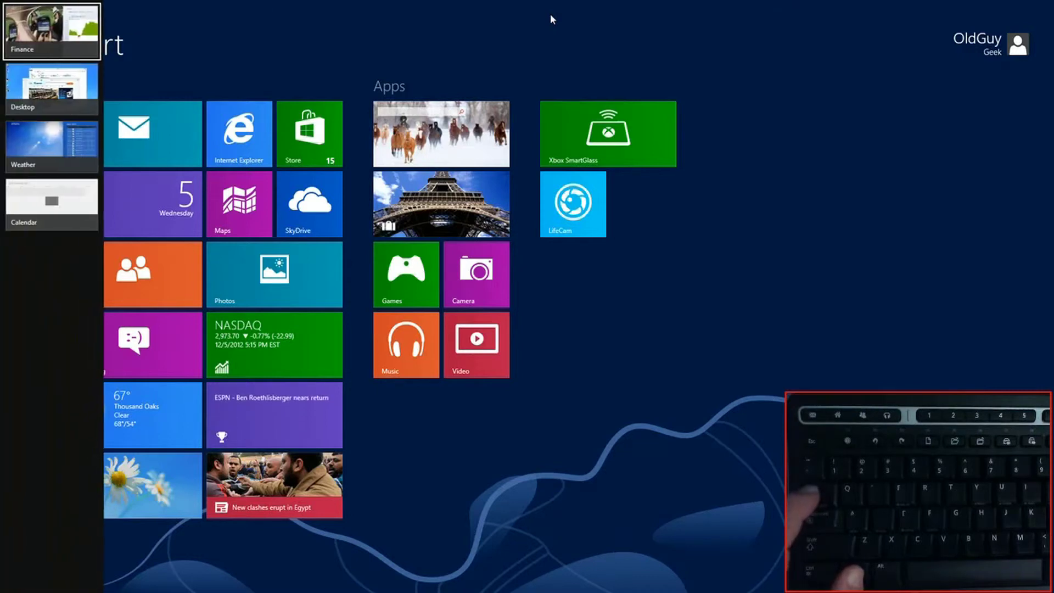
pyautogui.press('super+Tab')
pyautogui.press('super+Tab')
pyautogui.press('super+Tab')
pyautogui.press('super+Tab')
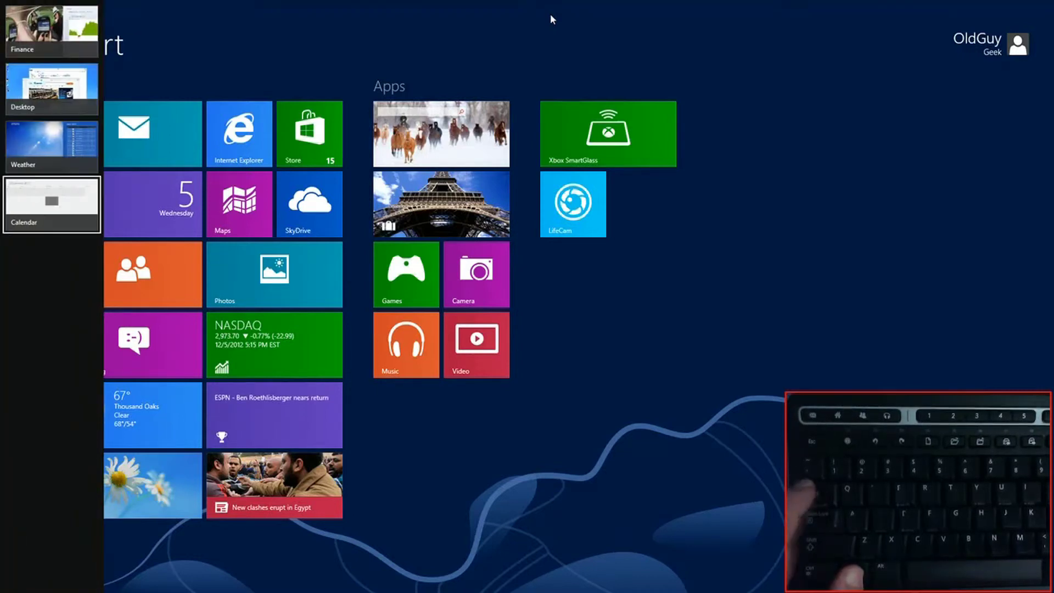
pyautogui.press('super+Tab')
pyautogui.press('super+Tab')
pyautogui.press('super+Tab')
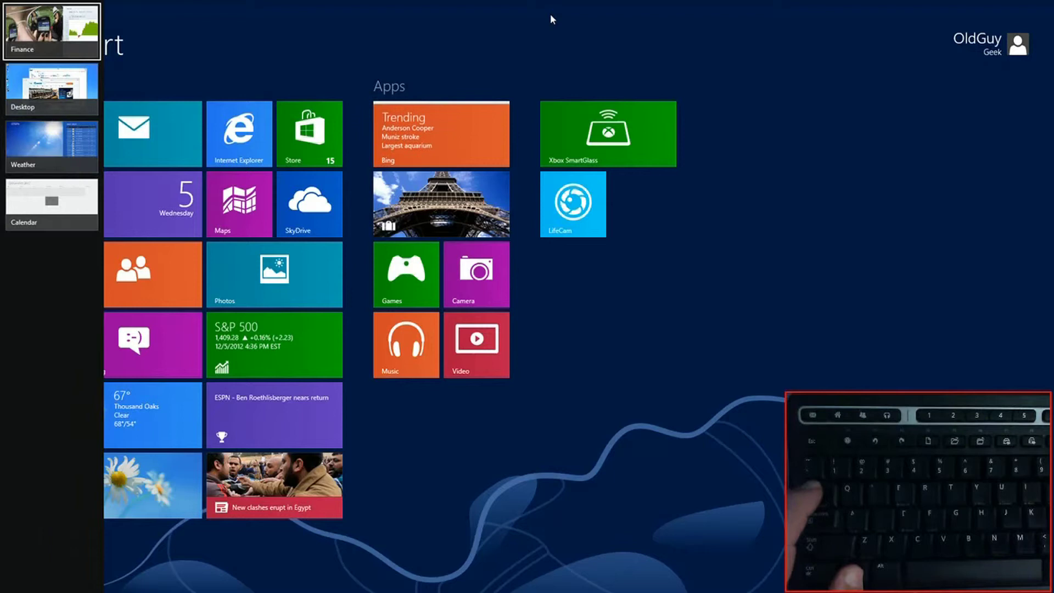
pyautogui.press('super+Tab')
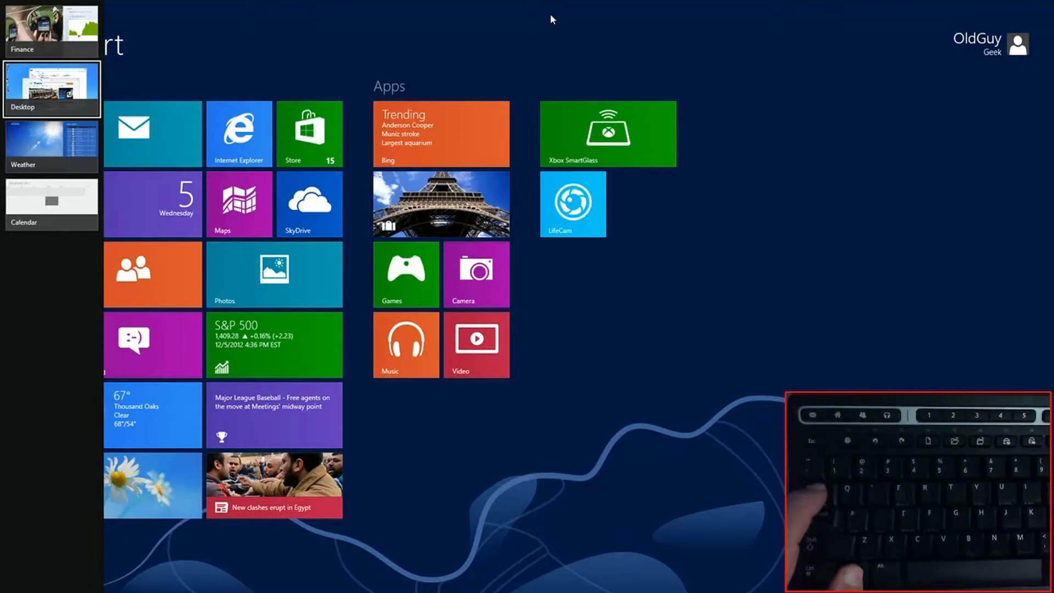
pyautogui.press('super+Tab')
pyautogui.press('super+Tab')
pyautogui.press('super+Tab')
pyautogui.press('super+Tab')
pyautogui.press('super+Tab')
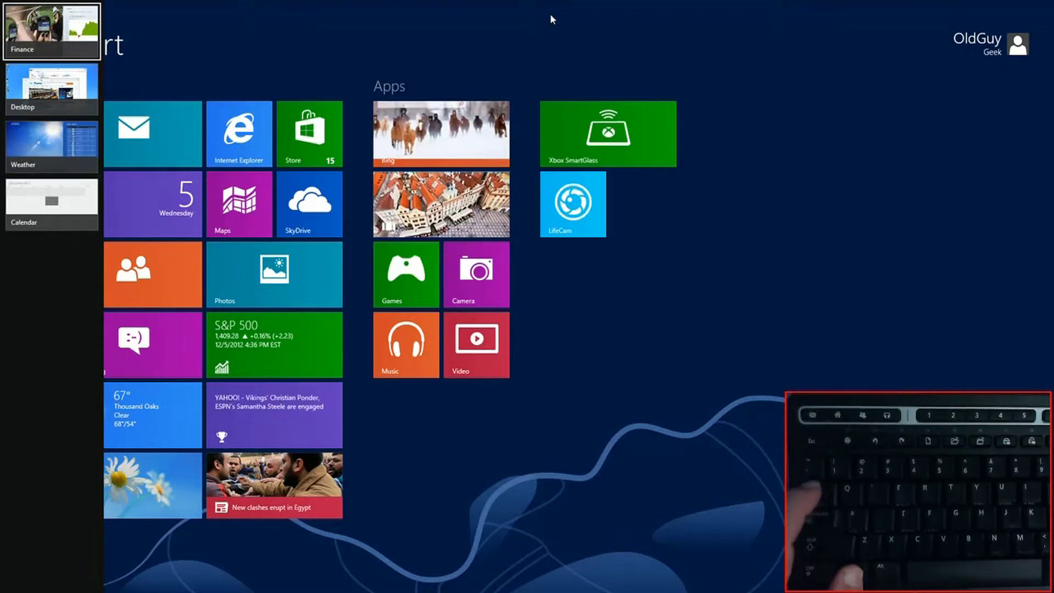
pyautogui.press('super+Tab')
pyautogui.press('super+Tab')
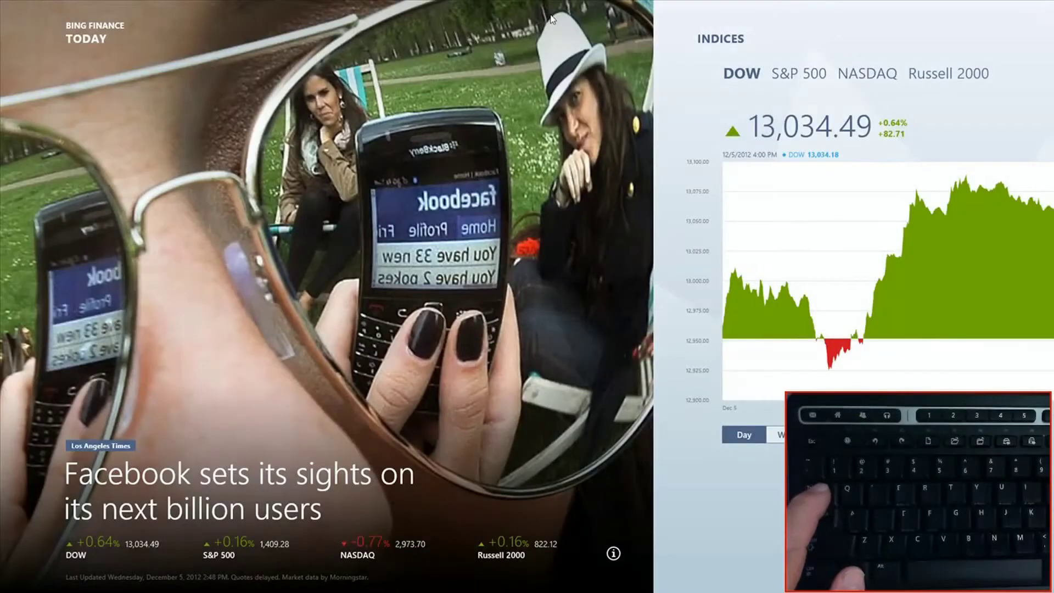
# - Snap the Weather app beside the Finance app for a split-screen view, choosing it from the running apps
pyautogui.moveTo(549, 11); pyautogui.dragTo(545, 40)
pyautogui.press('super+Tab')
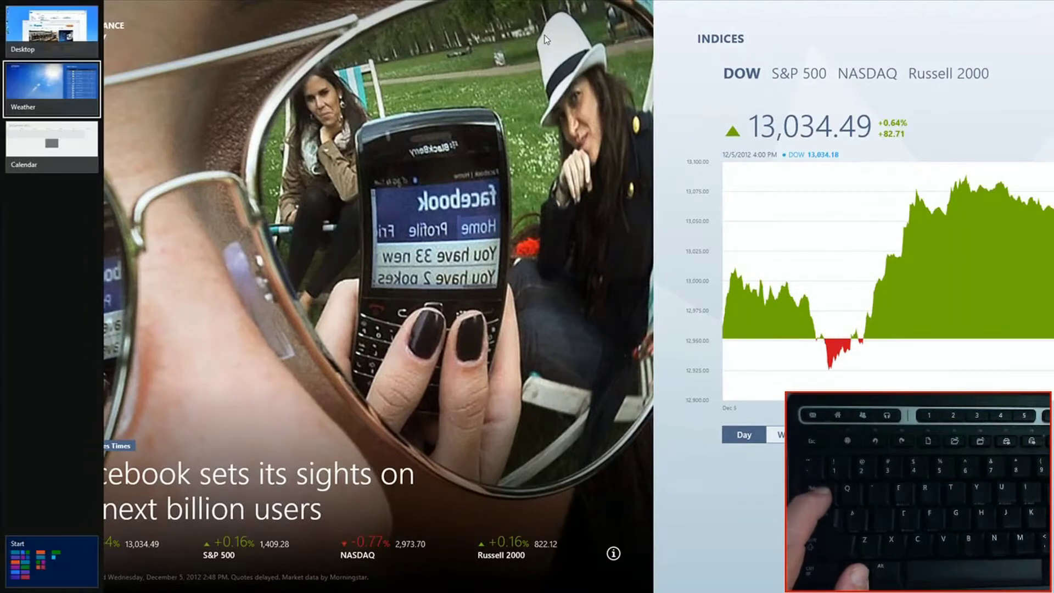
pyautogui.moveTo(553, 6); pyautogui.dragTo(93, 129)
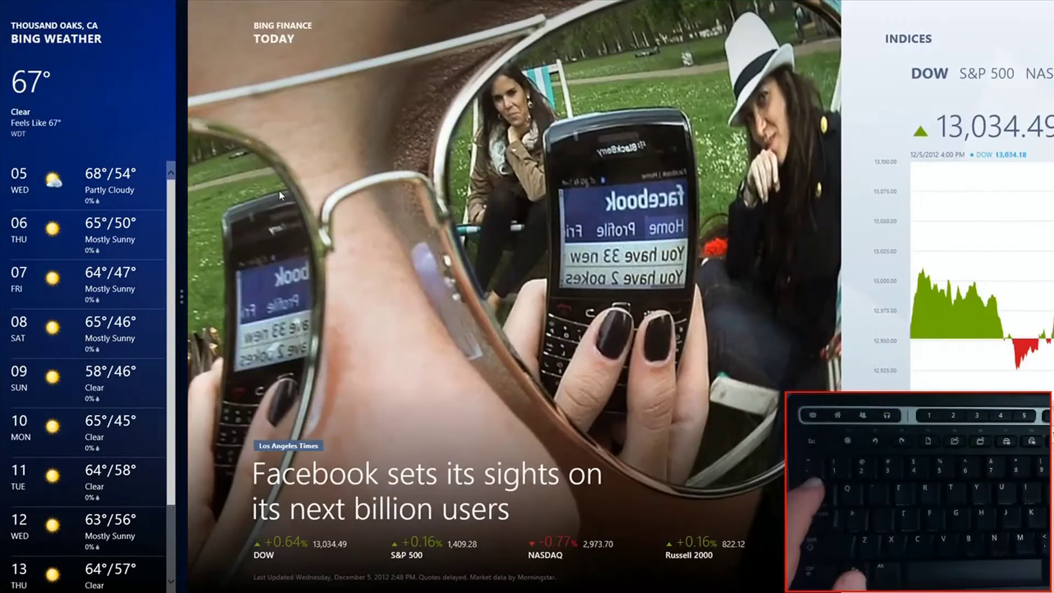
# - Cycle through the running apps and switch the large split-screen area to Calendar, with Weather snapped beside it
pyautogui.press('super+Tab')
pyautogui.press('super+Tab')
pyautogui.press('super+Tab')
pyautogui.press('super+Tab')
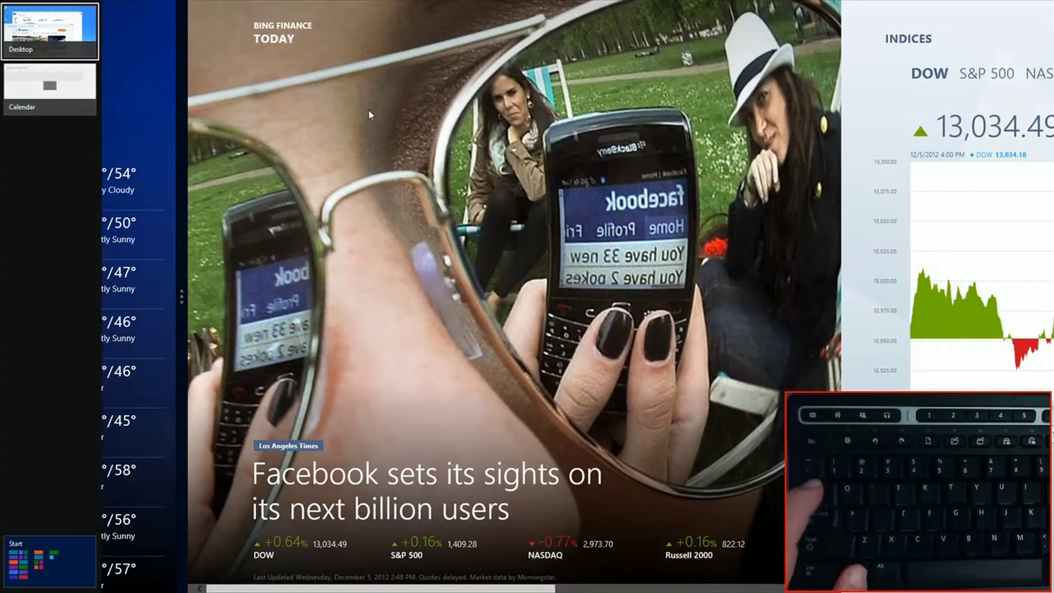
pyautogui.press('super+Tab')
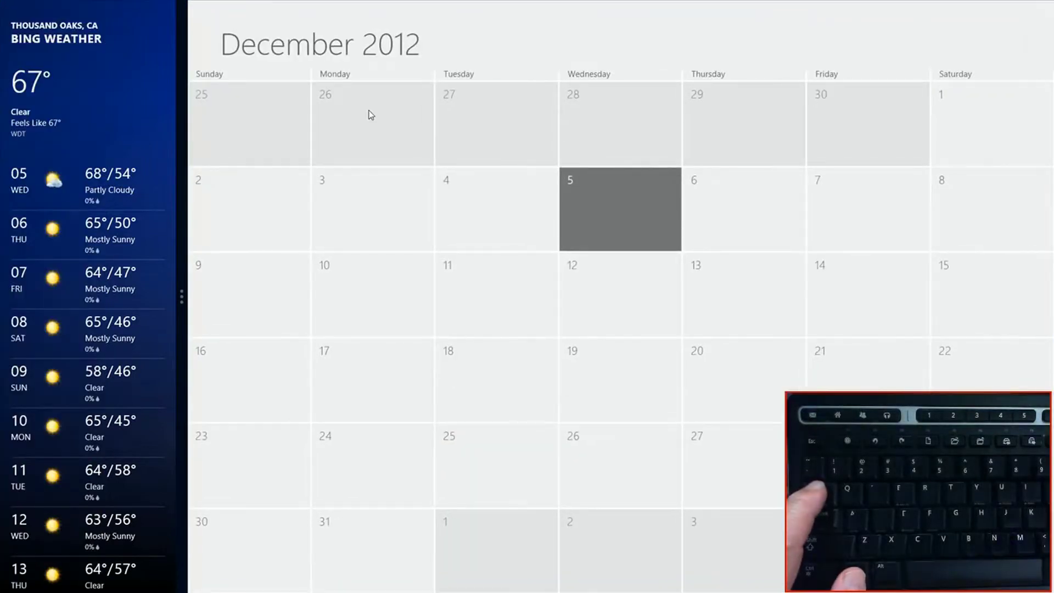
# - Switch the large split-screen area to the Desktop and cycle through the running apps back to Calendar
pyautogui.press('super+Tab')
pyautogui.press('super+Tab')
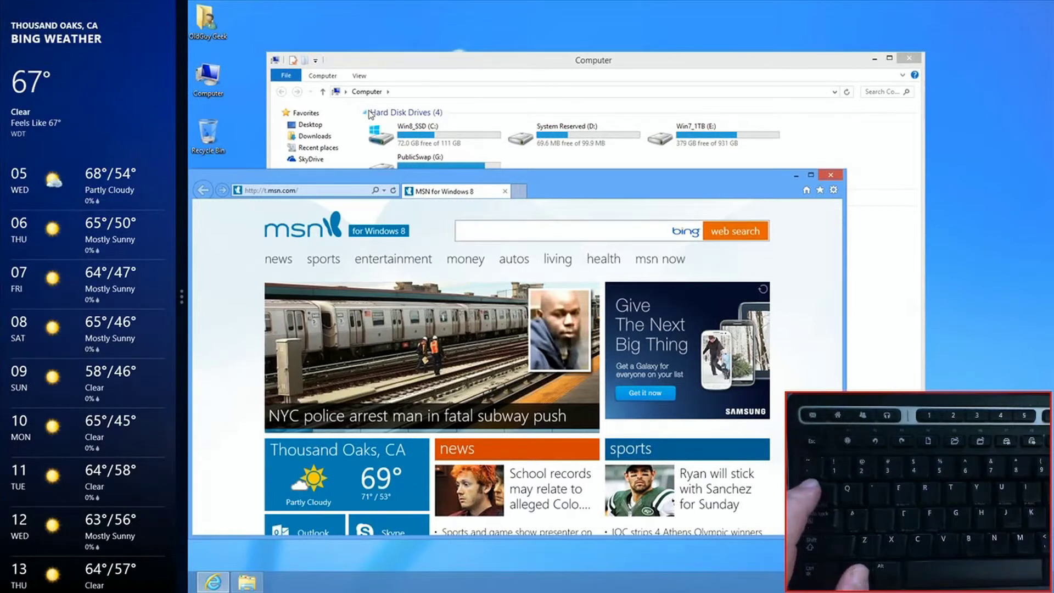
pyautogui.press('super+Tab')
pyautogui.press('super+Tab')
pyautogui.press('super+Tab')
pyautogui.press('super+Tab')
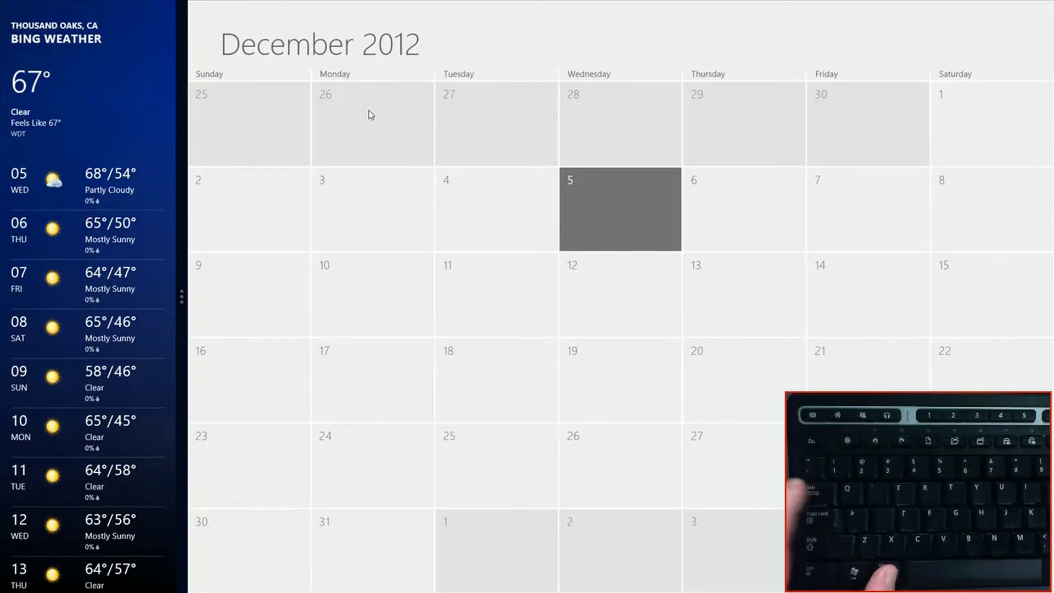
# - Cycle through all open windows and apps in the window switcher and preview the Computer window
pyautogui.hotkey('alt', 'Tab')
pyautogui.hotkey('alt', 'Tab')
pyautogui.hotkey('alt', 'Tab')
pyautogui.hotkey('alt', 'Tab')
pyautogui.hotkey('alt', 'Tab')
pyautogui.hotkey('alt', 'Tab')
pyautogui.hotkey('alt', 'Tab')
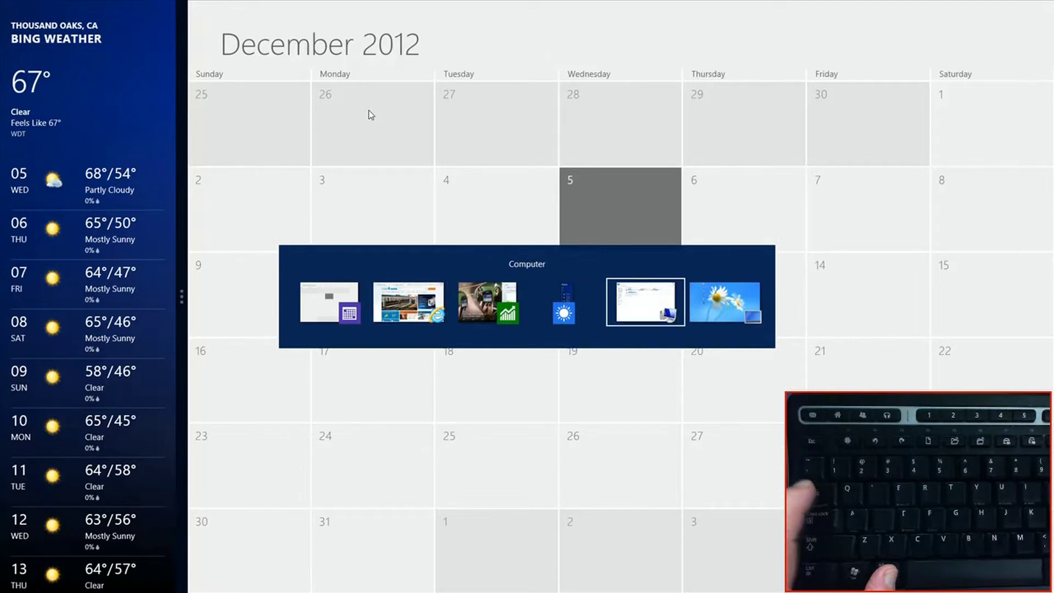
pyautogui.hotkey('alt', 'Tab')
pyautogui.hotkey('alt', 'Tab')
pyautogui.hotkey('alt', 'Tab')
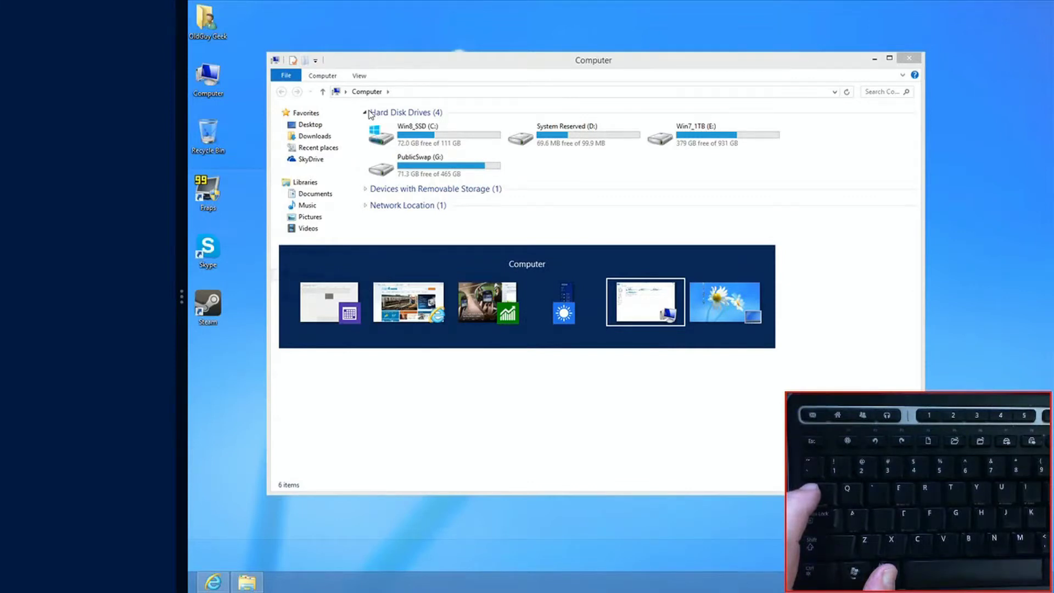
# - Preview the Internet Explorer and Finance entries in the window switcher and switch to the MSN Internet Explorer window
pyautogui.hotkey('alt', 'Tab')
pyautogui.hotkey('alt', 'Tab')
pyautogui.hotkey('alt', 'Tab')
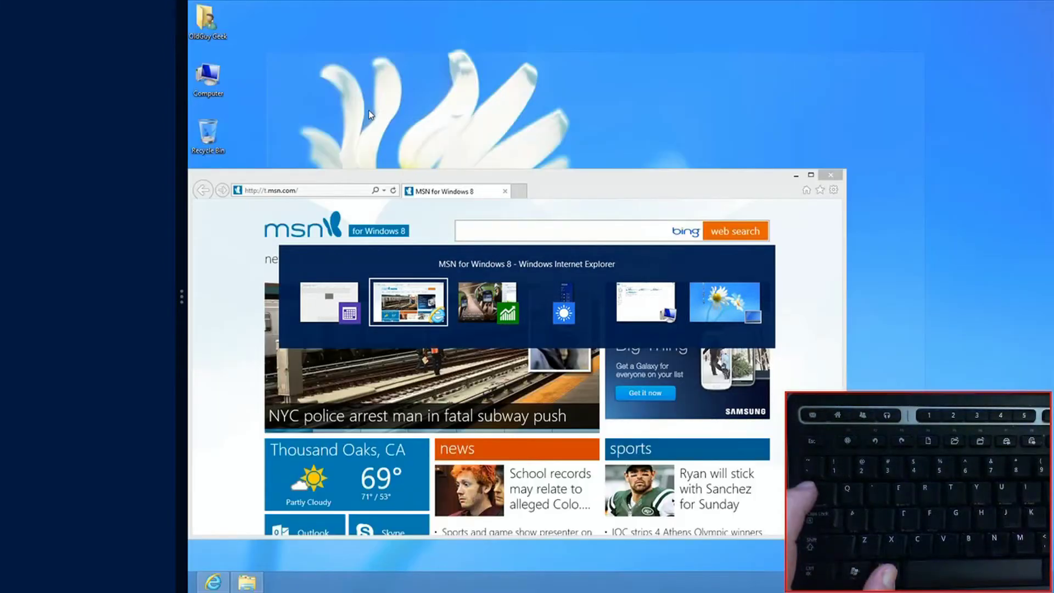
pyautogui.hotkey('alt', 'Tab')
pyautogui.hotkey('alt', 'Tab')
pyautogui.hotkey('alt', 'Tab')
pyautogui.hotkey('alt', 'Tab')
pyautogui.hotkey('alt', 'Tab')
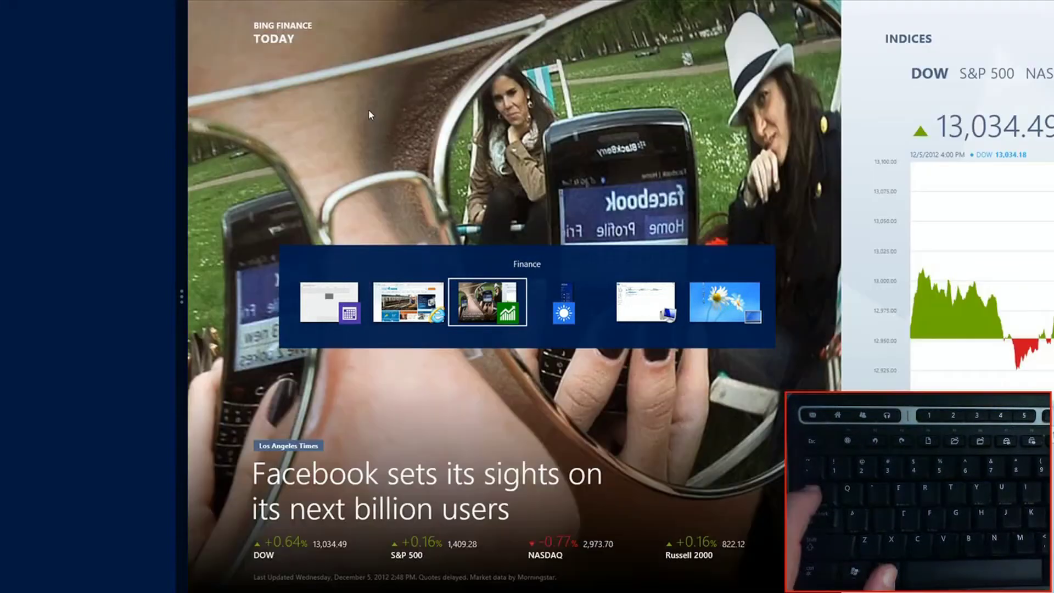
pyautogui.hotkey('alt', 'Tab')
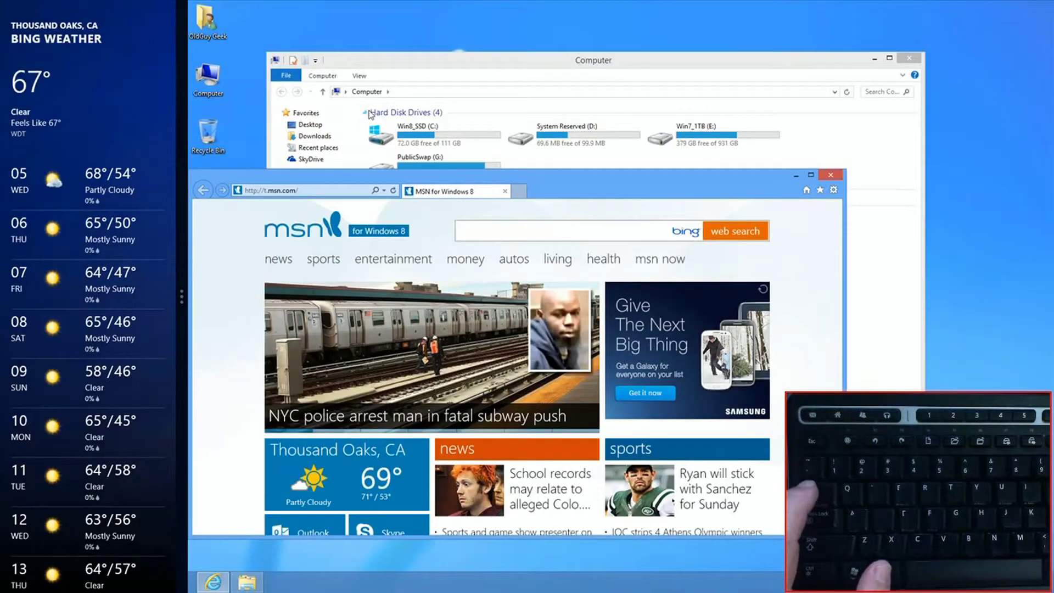
# - Cycle through the open windows and bring the Computer window to the front
pyautogui.hotkey('alt', 'Tab')
pyautogui.hotkey('alt', 'Tab')
pyautogui.hotkey('alt', 'Tab')
pyautogui.hotkey('alt', 'Tab')
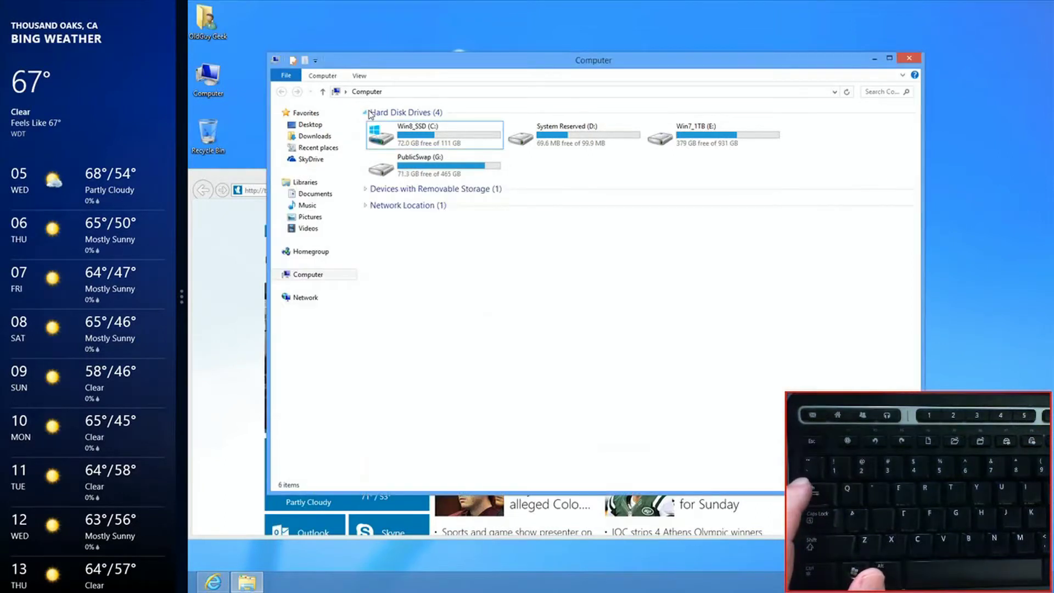
# - Cycle through the open windows and switch to the bare Desktop beside the snapped Weather app
pyautogui.hotkey('alt', 'Tab')
pyautogui.hotkey('alt', 'Tab')
pyautogui.hotkey('alt', 'Tab')
pyautogui.hotkey('alt', 'Tab')
pyautogui.hotkey('alt', 'Tab')
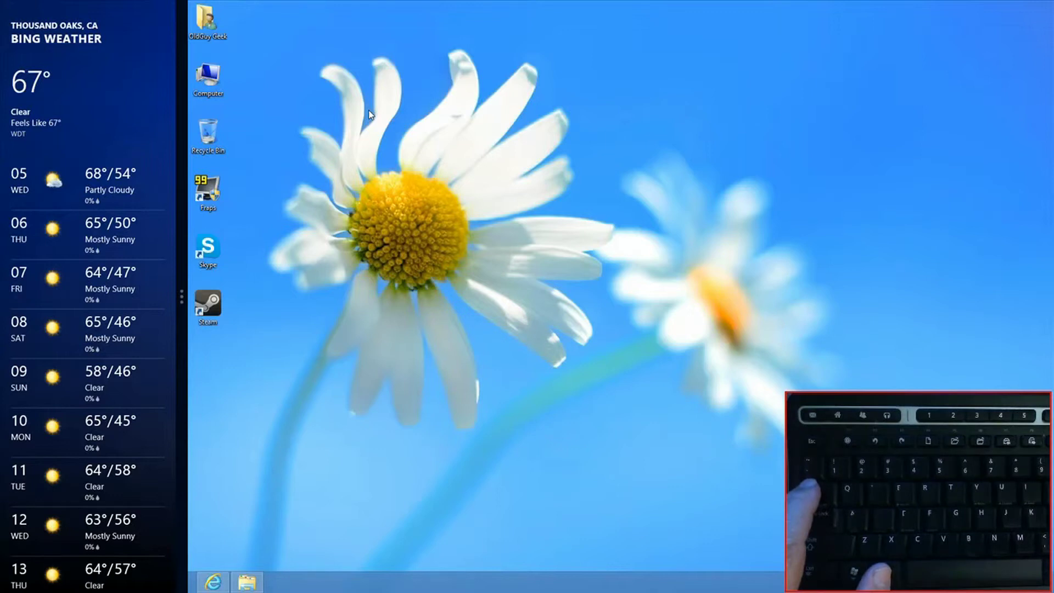
# - Cycle past Calendar in the window switcher and switch the large split-screen area to Finance
pyautogui.hotkey('alt', 'Tab')
pyautogui.hotkey('alt', 'Tab')
pyautogui.hotkey('alt', 'Tab')
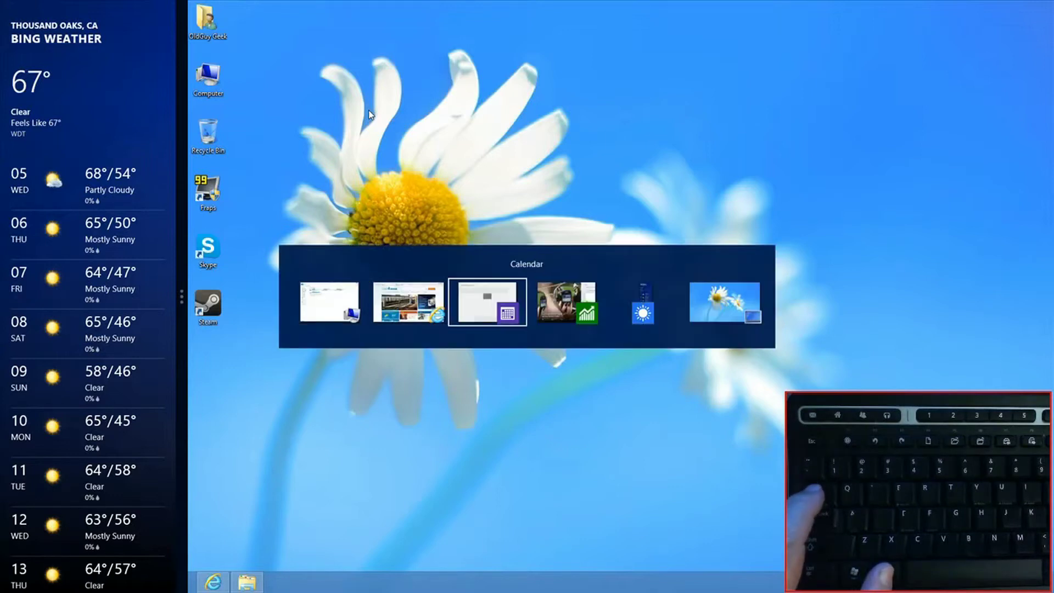
pyautogui.hotkey('alt', 'Tab')
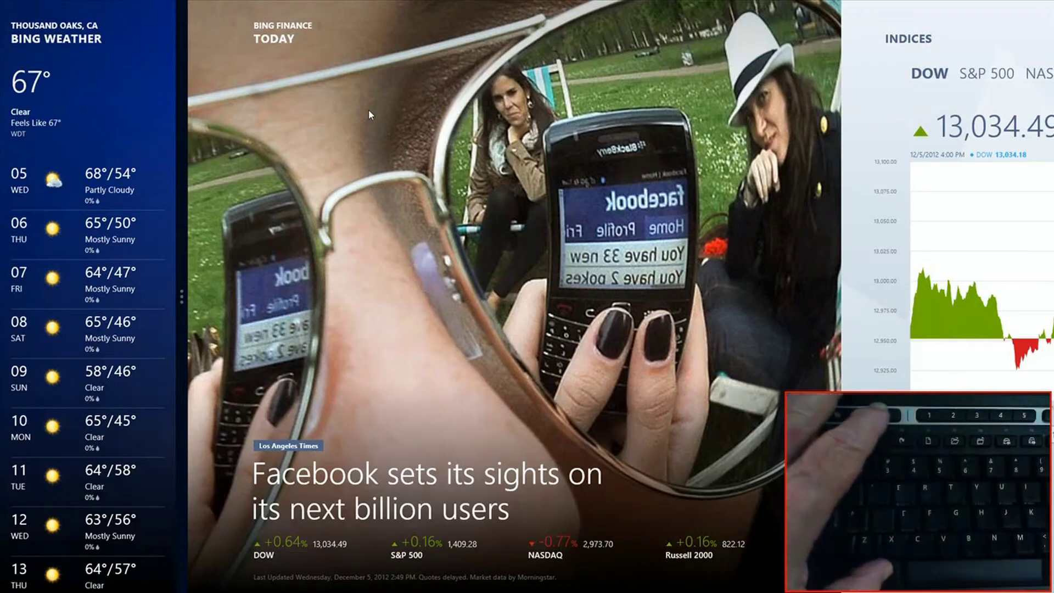
# - Close the Finance app and relaunch it from its tile on the Start screen
pyautogui.hotkey('alt', 'F4')
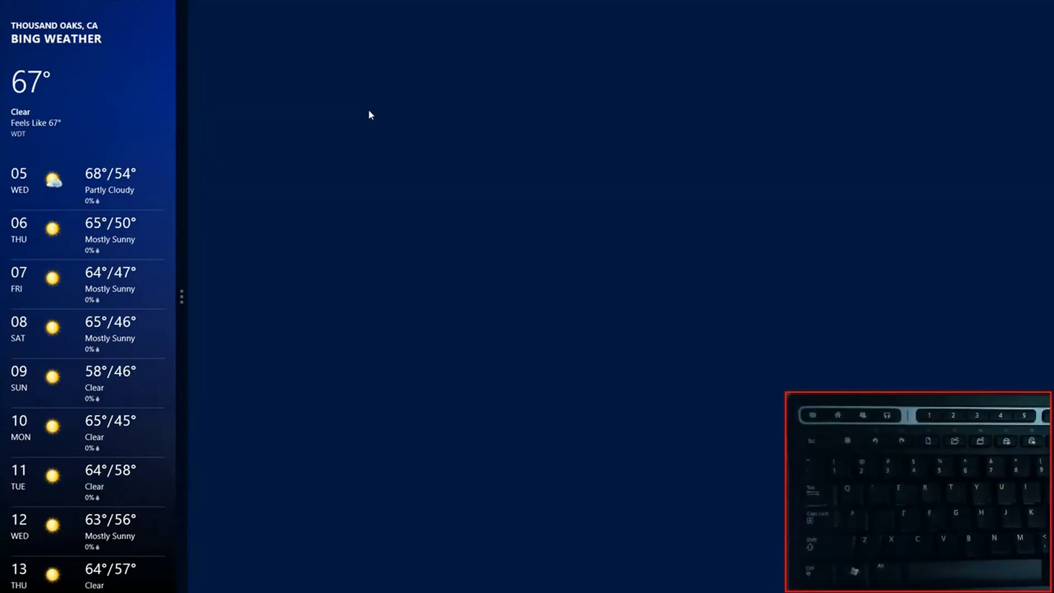
pyautogui.press('super')
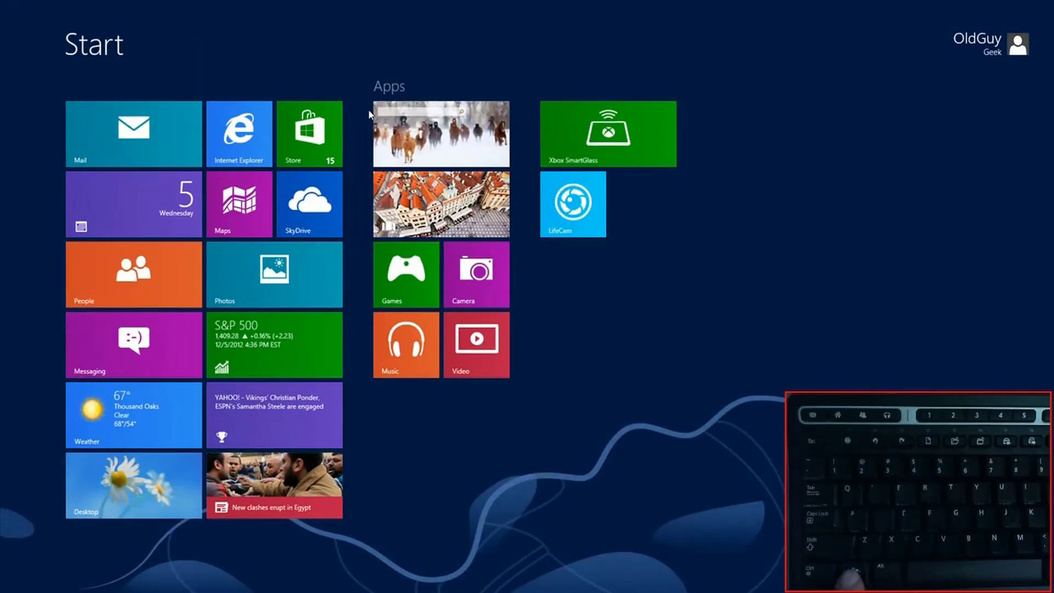
pyautogui.click(248, 348)
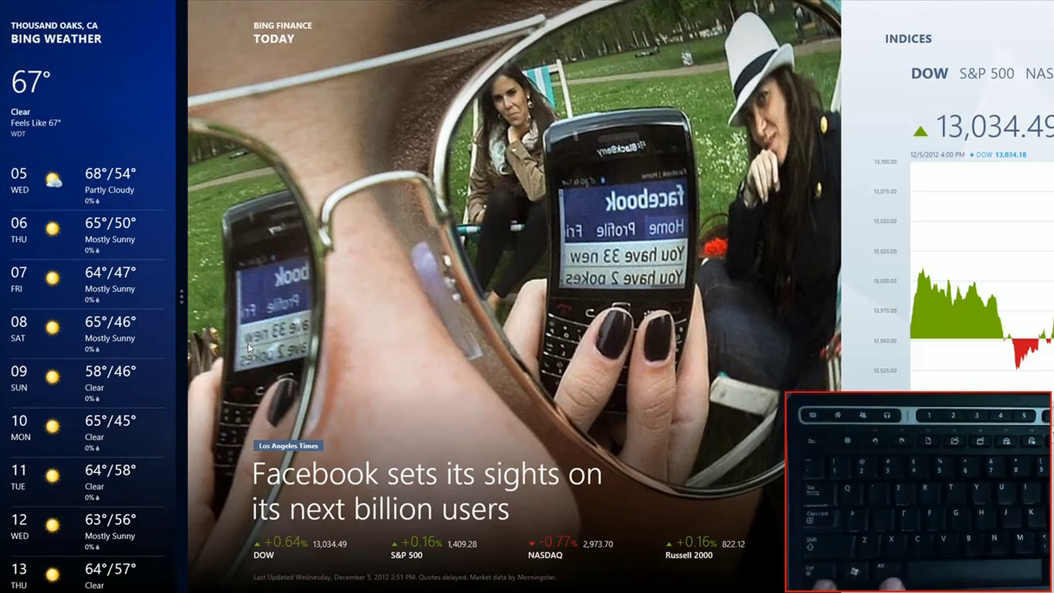
# - Call up the Windows security options screen and go to the Start screen
pyautogui.hotkey('ctrl', 'alt', 'Delete')
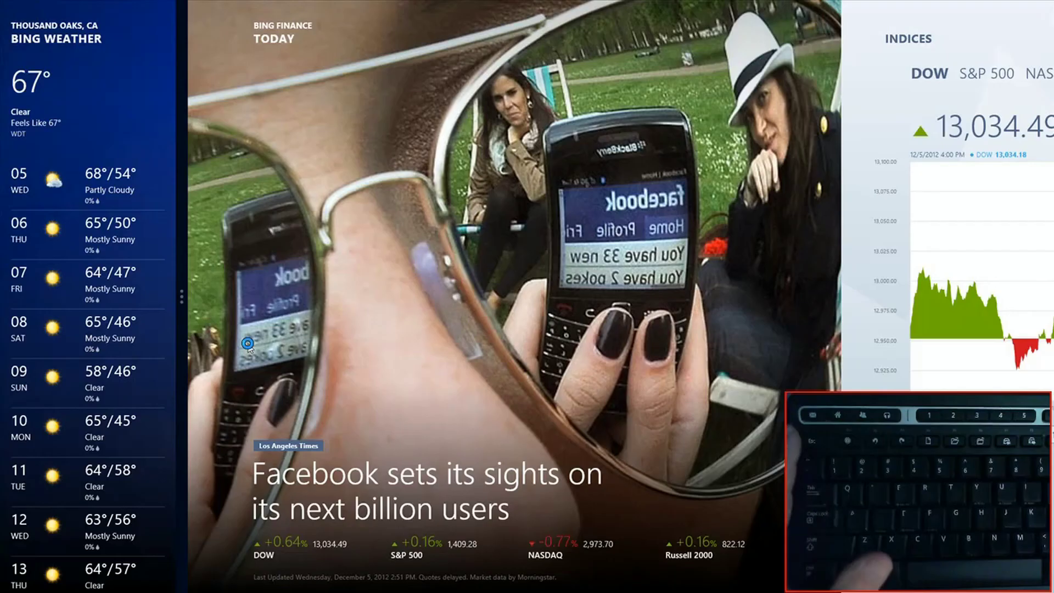
pyautogui.press('super')
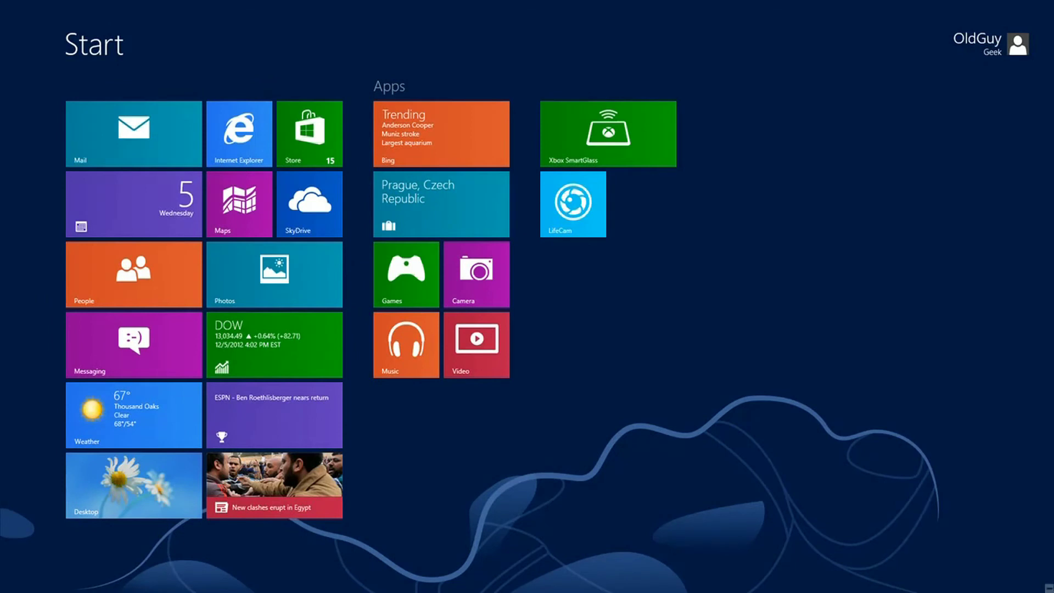
# - Zoom out the Start screen, move the selection to the Apps tile group and zoom back in on it
pyautogui.click(1049, 588)
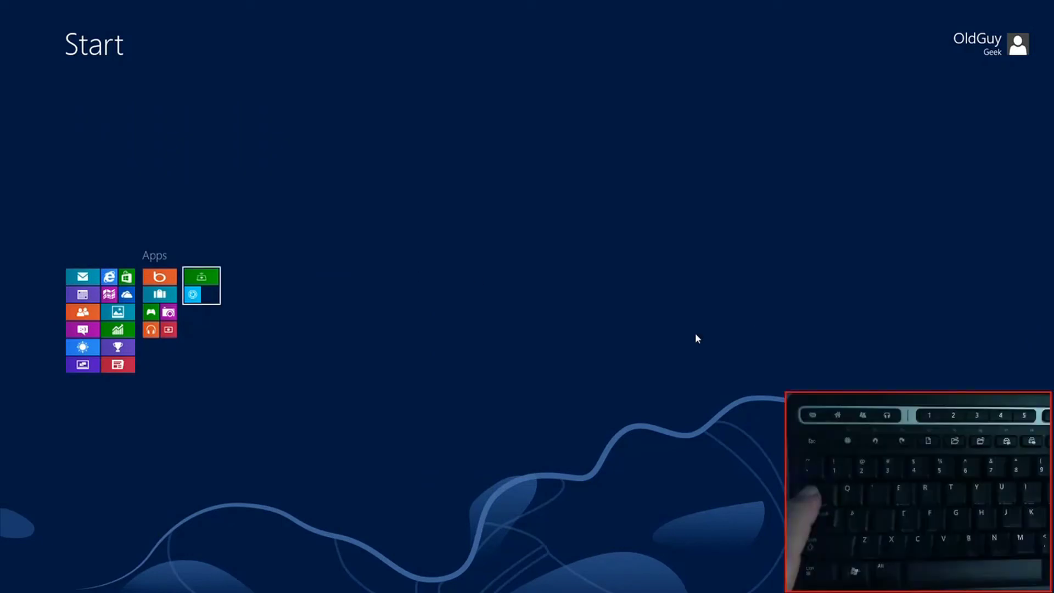
pyautogui.press('Tab')
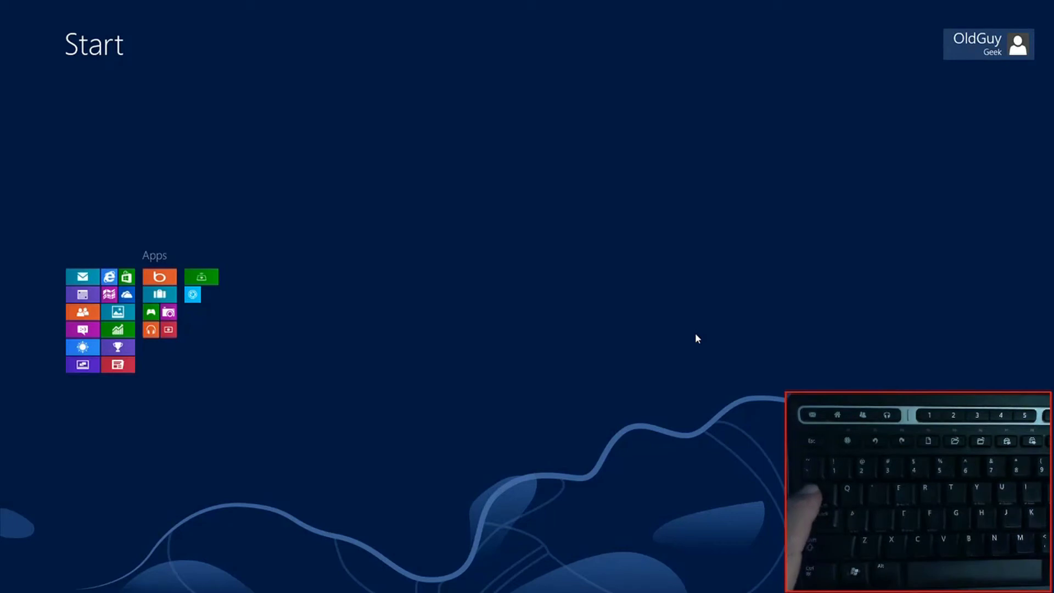
pyautogui.press('Tab')
pyautogui.press('Left')
pyautogui.press('Left')
pyautogui.press('Right')
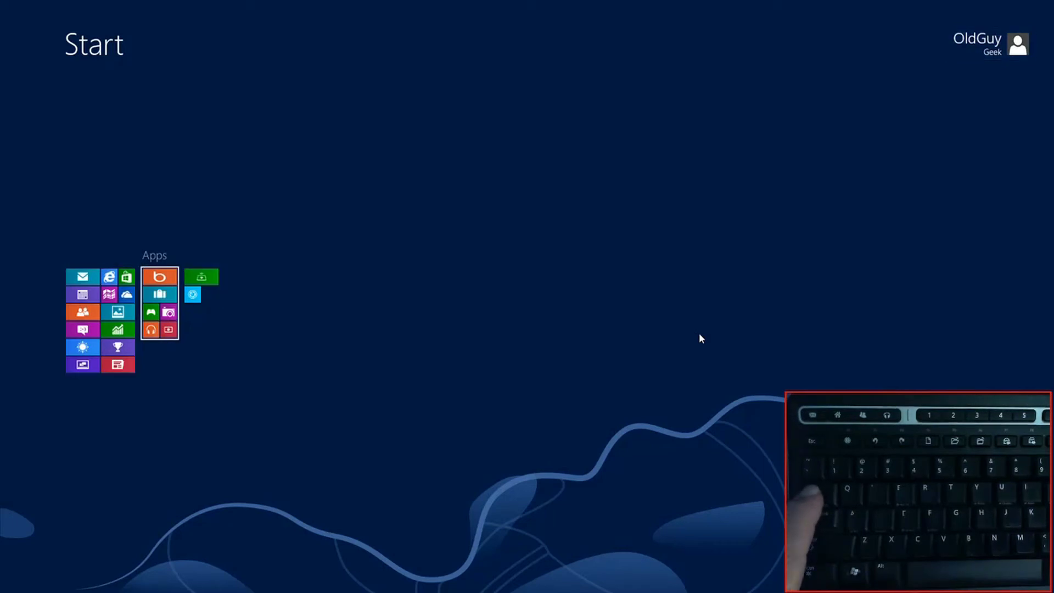
pyautogui.press('Return')
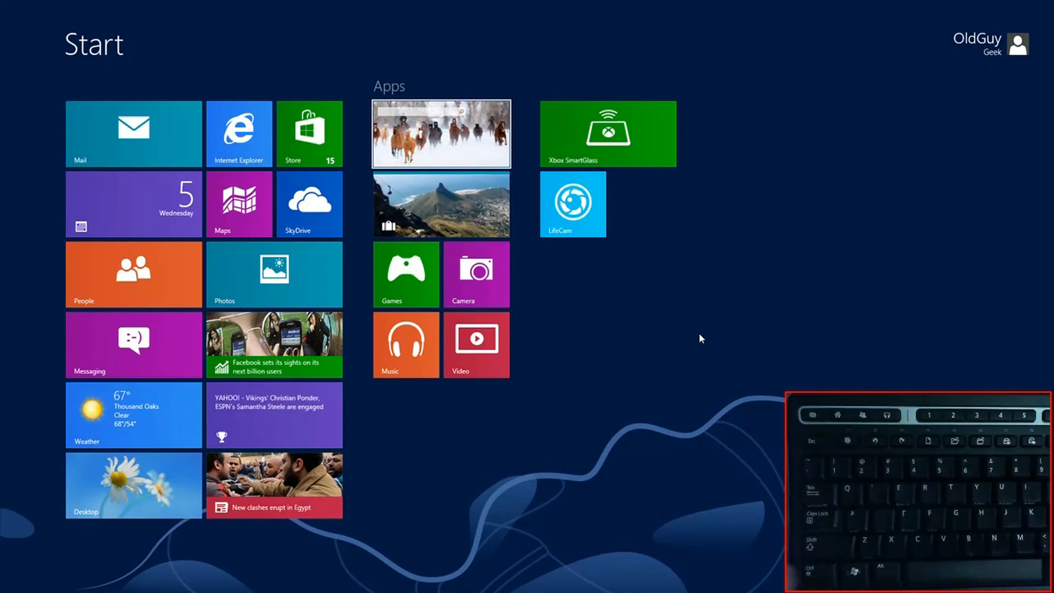
# - Jump the selection between whole tile groups on the Start screen, ending on the Xbox SmartGlass tile
pyautogui.hotkey('ctrl', 'Left')
pyautogui.hotkey('ctrl', 'Right')
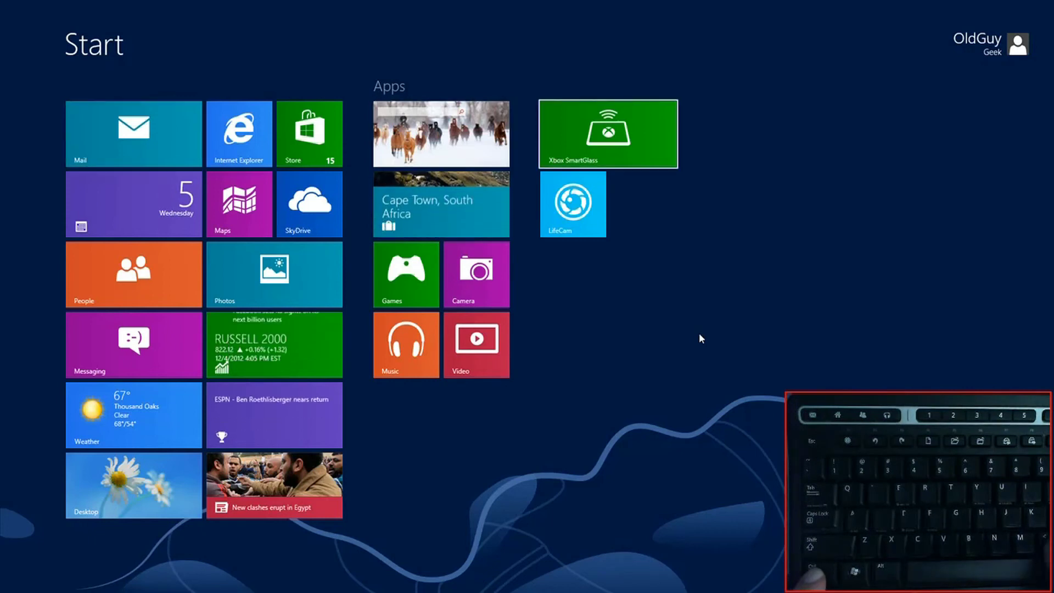
pyautogui.hotkey('ctrl', 'Left')
pyautogui.hotkey('ctrl', 'Right')
pyautogui.hotkey('ctrl', 'Right')
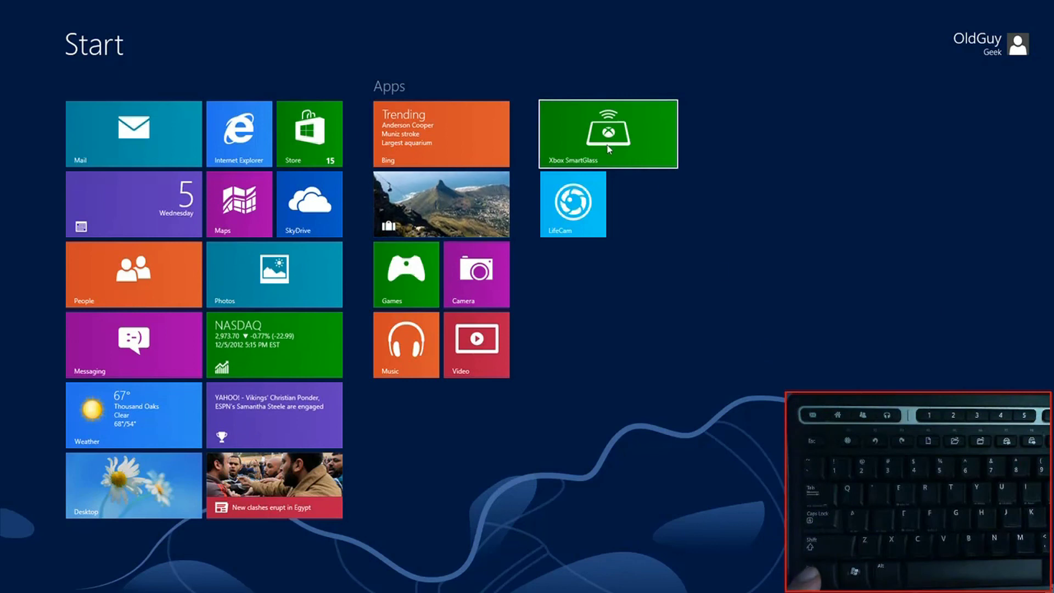
# - Move the selection back and forth along the Start screen's tiles, ending on the Mail tile
pyautogui.press('Left')
pyautogui.press('Left')
pyautogui.press('Left')
pyautogui.press('Left')
pyautogui.press('Right')
pyautogui.press('Right')
pyautogui.press('Right')
pyautogui.press('Right')
pyautogui.press('Left')
pyautogui.press('Left')
pyautogui.press('Left')
pyautogui.press('Left')
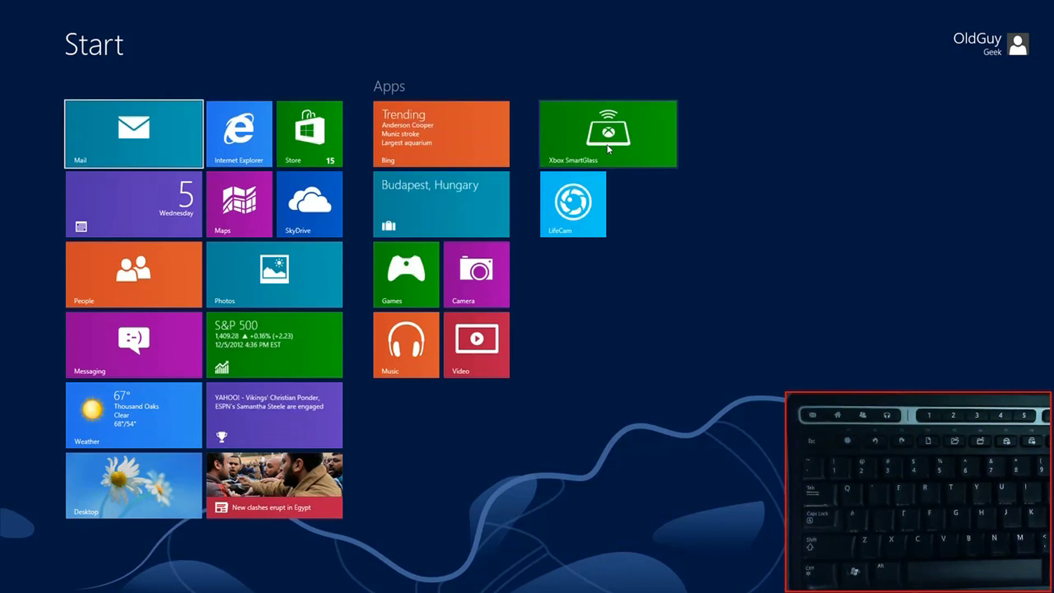